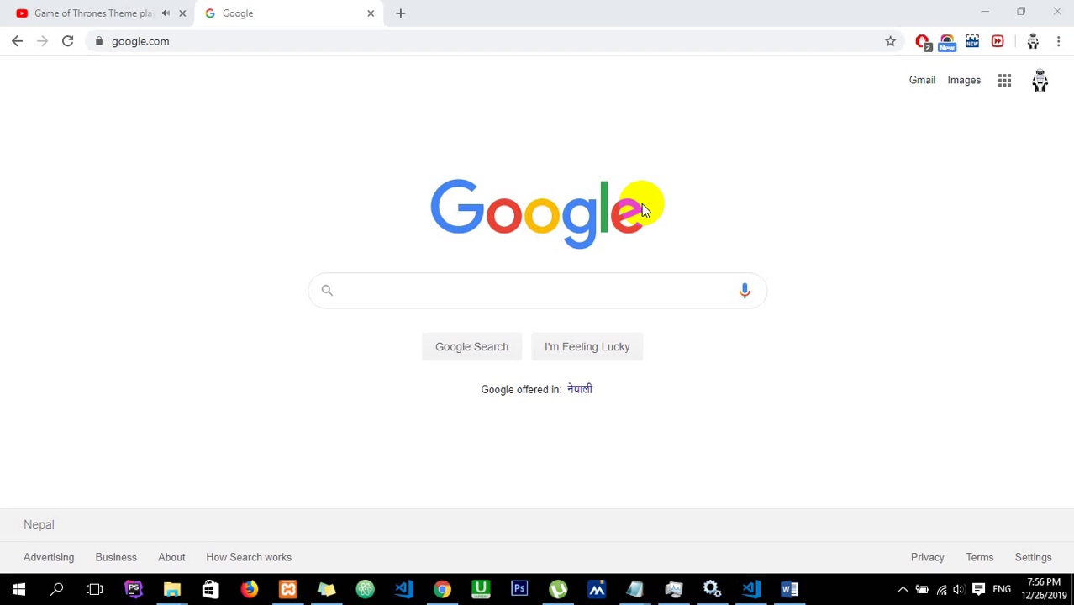
Step: Search Google for 'mickey mouse' and switch to the image results
left_click(498, 286)
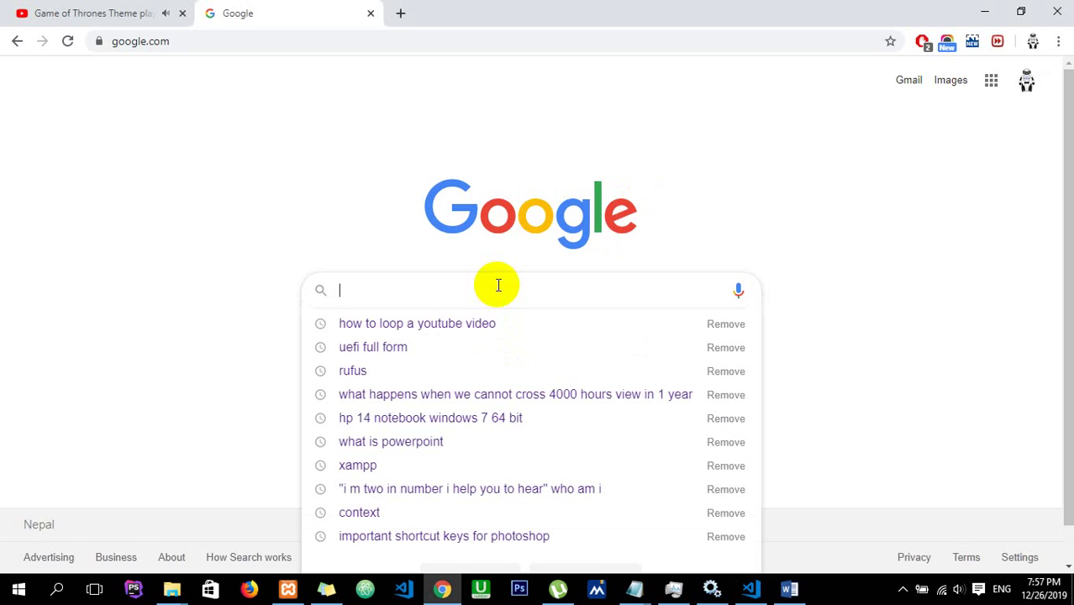
type("mickey")
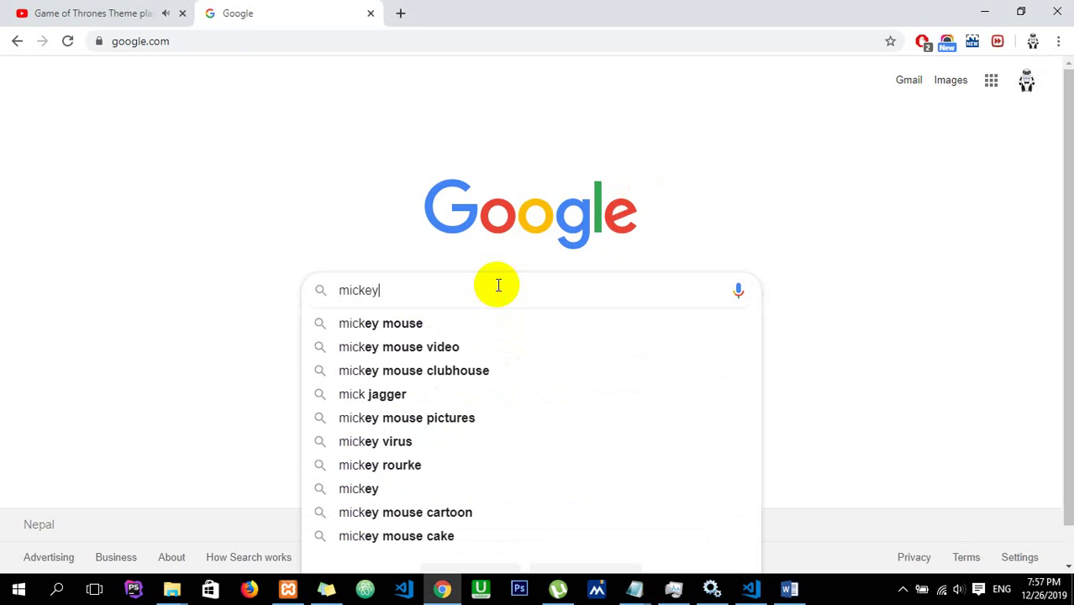
type(" mouse")
key("Return")
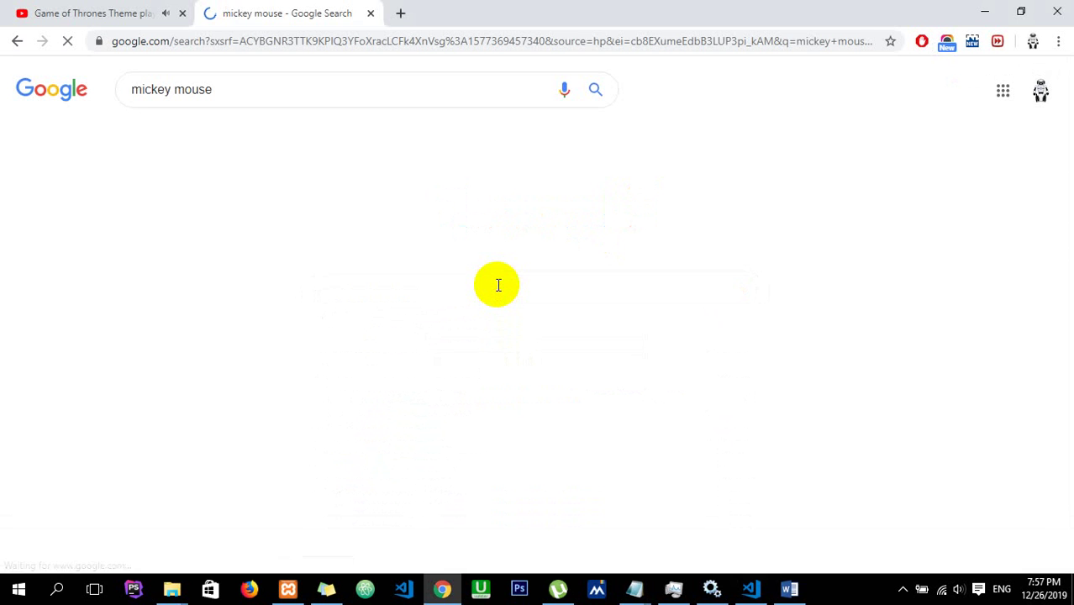
left_click(210, 136)
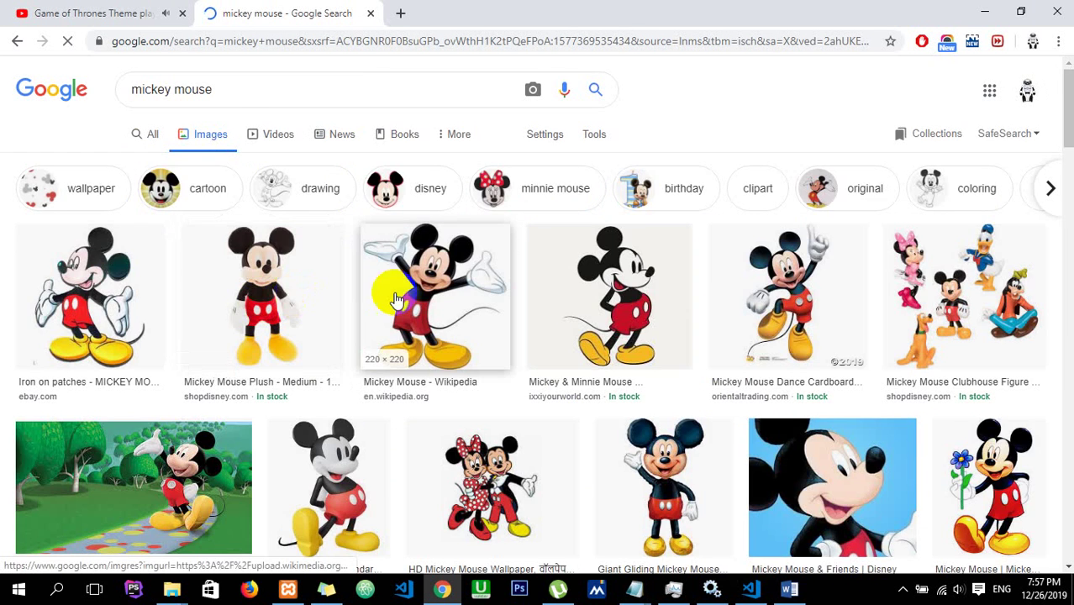
Step: Copy the Wikipedia Mickey Mouse preview image and start a blank Word document
left_click(416, 300)
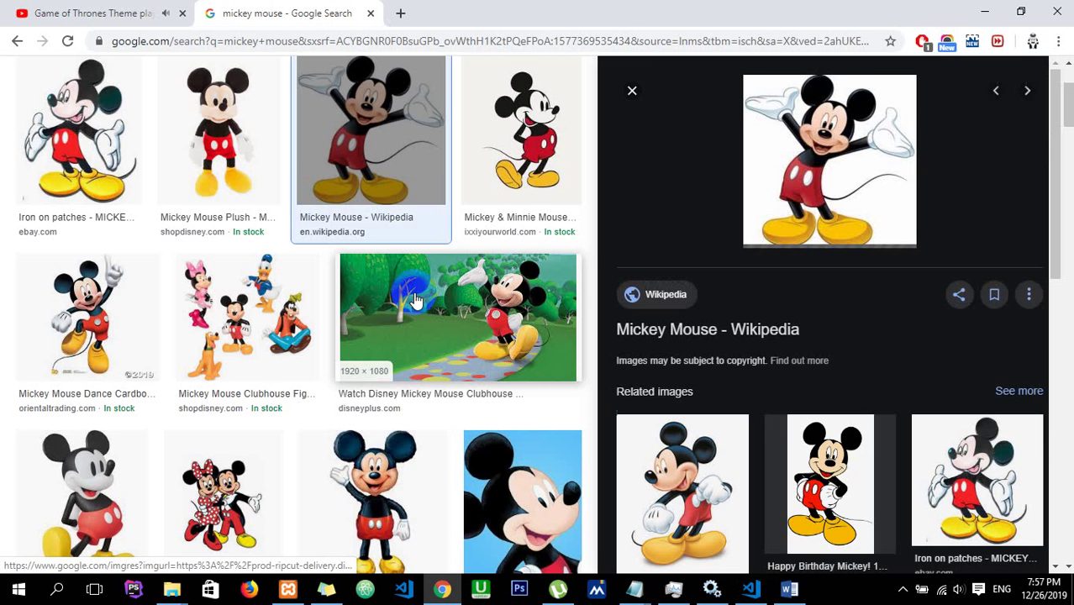
right_click(806, 164)
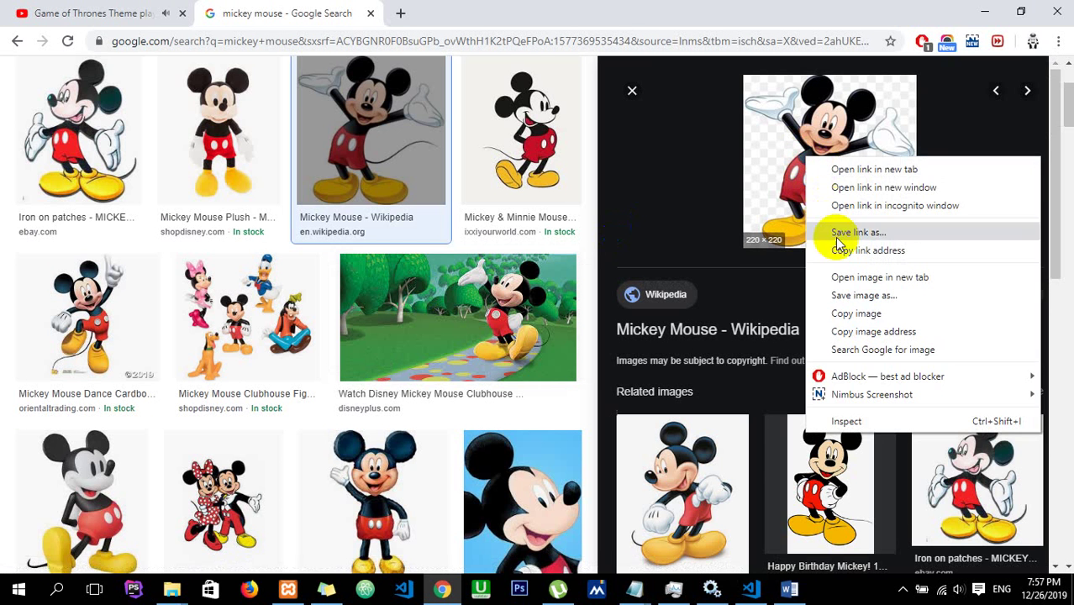
left_click(856, 315)
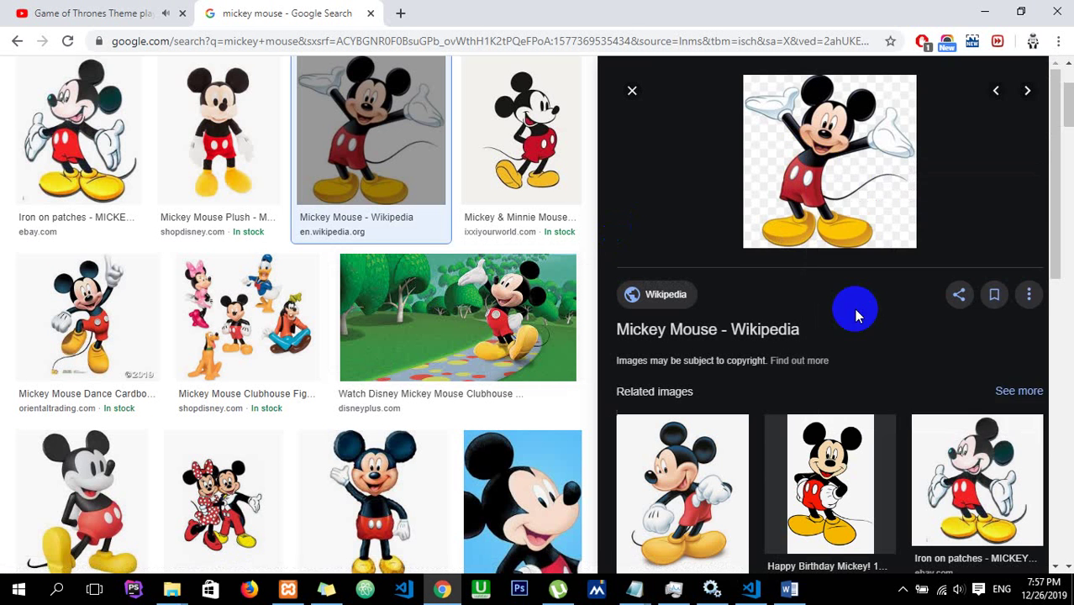
left_click(789, 589)
left_click(375, 169)
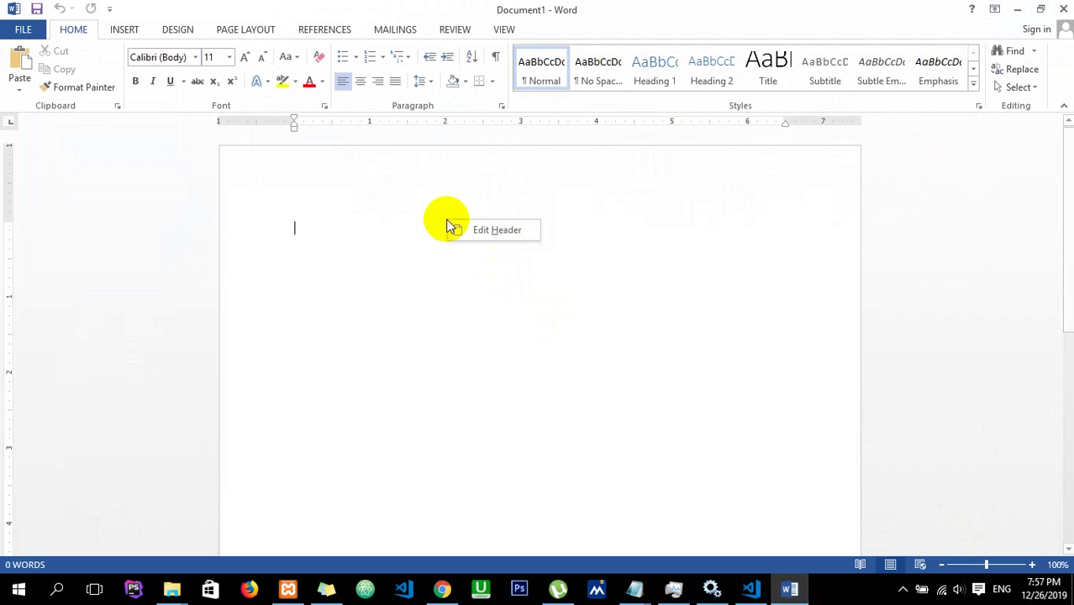
Step: Paste the Mickey Mouse picture into Document1, then return to Google's mickey mouse image results
right_click(362, 228)
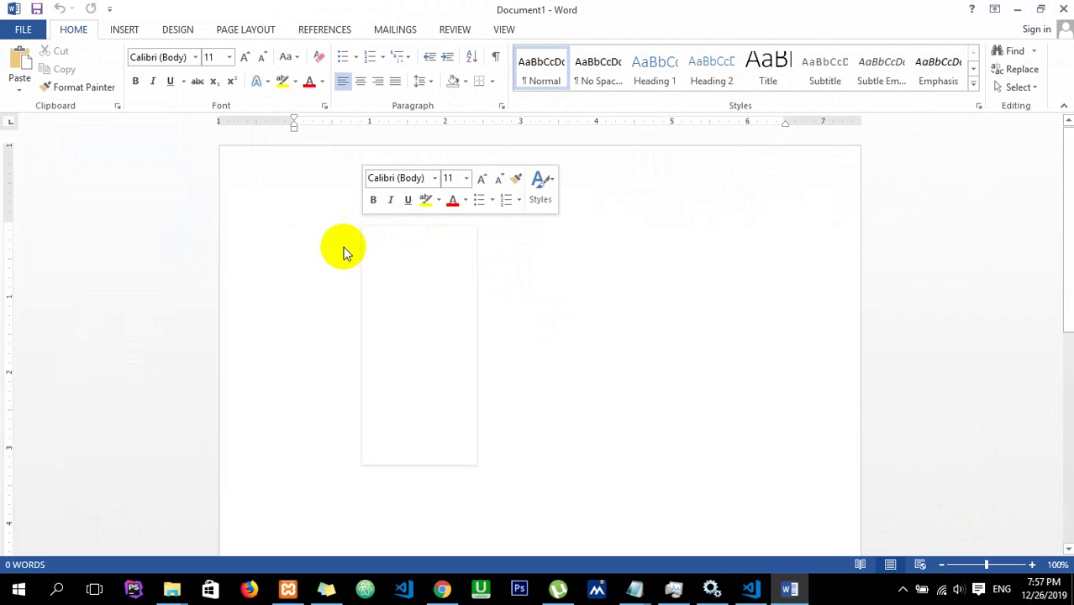
left_click(398, 296)
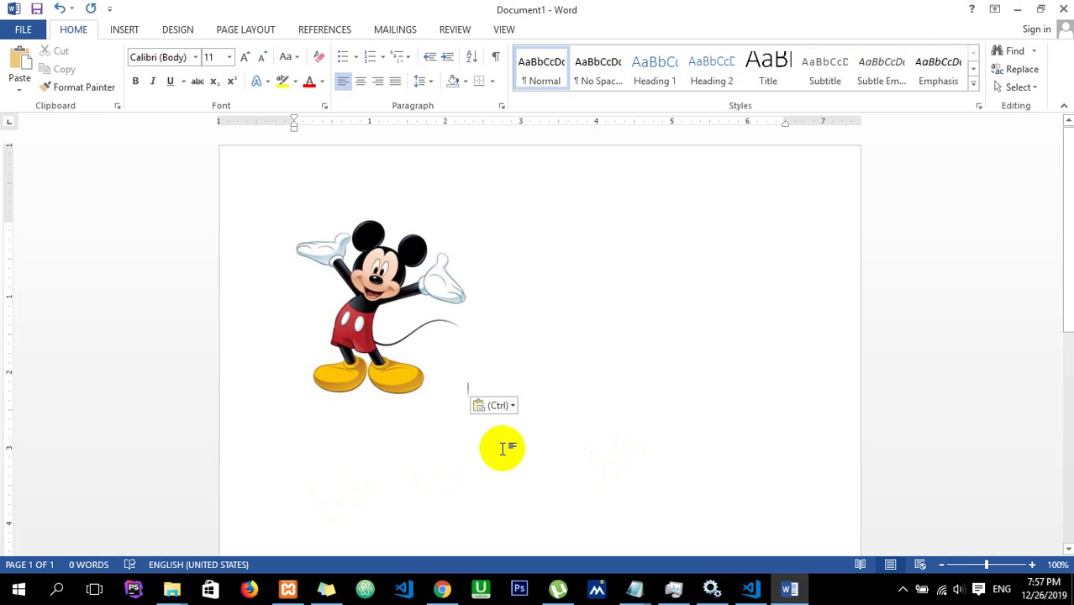
left_click(442, 589)
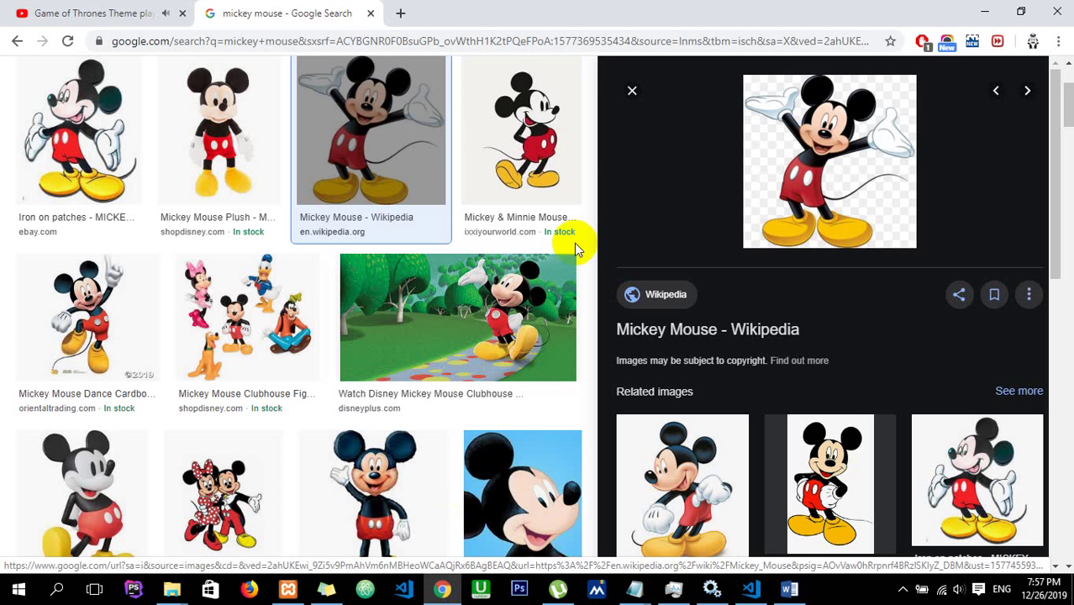
Step: Save the Wikipedia Mickey Mouse preview image to the Desktop as mickey.webp
right_click(765, 154)
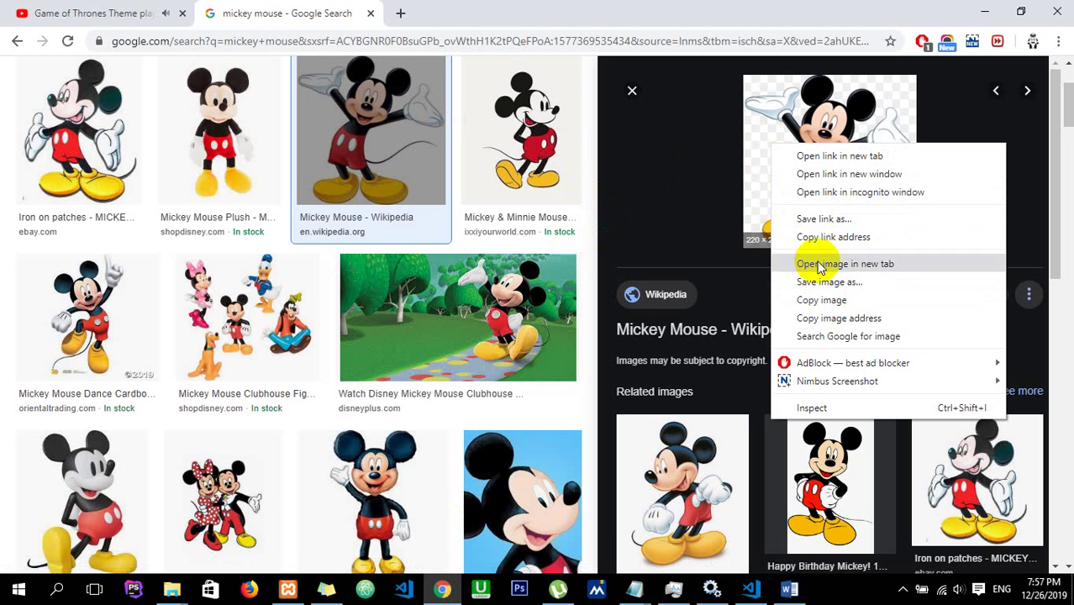
left_click(826, 283)
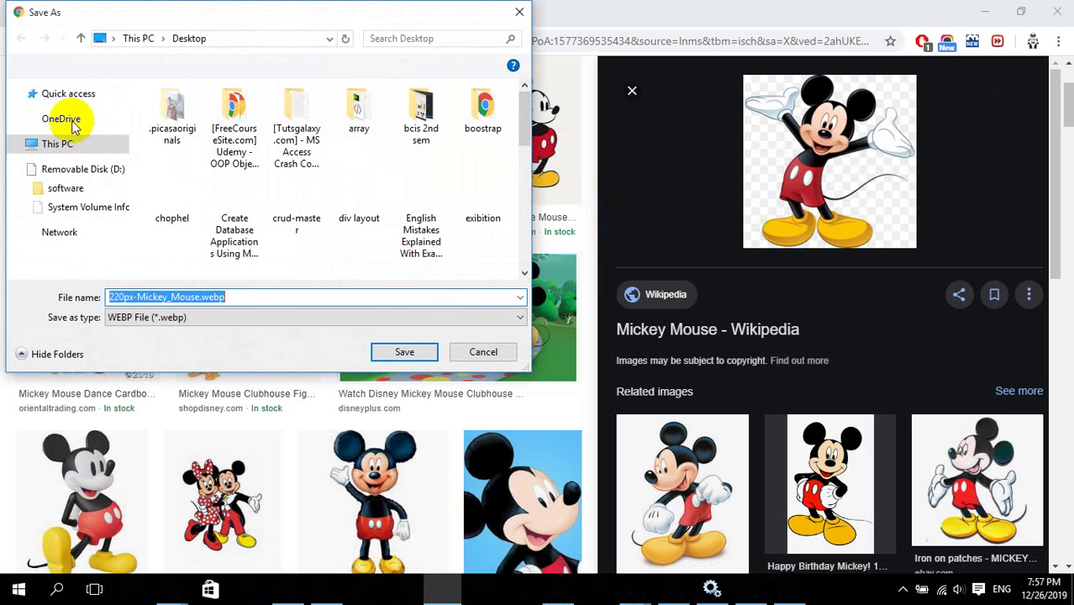
left_click(72, 165)
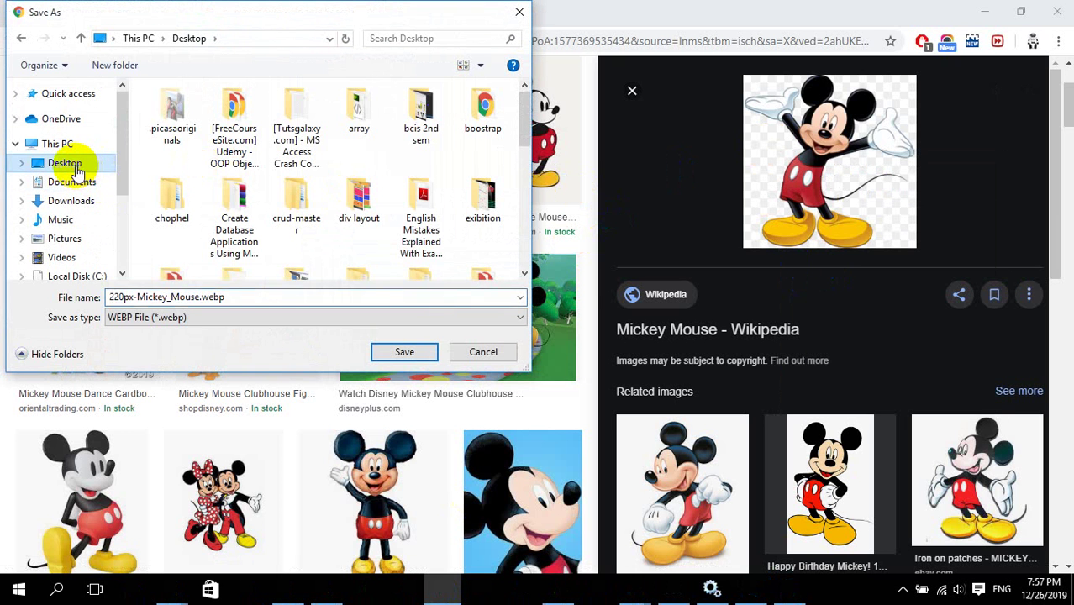
left_click(232, 296)
double_click(232, 296)
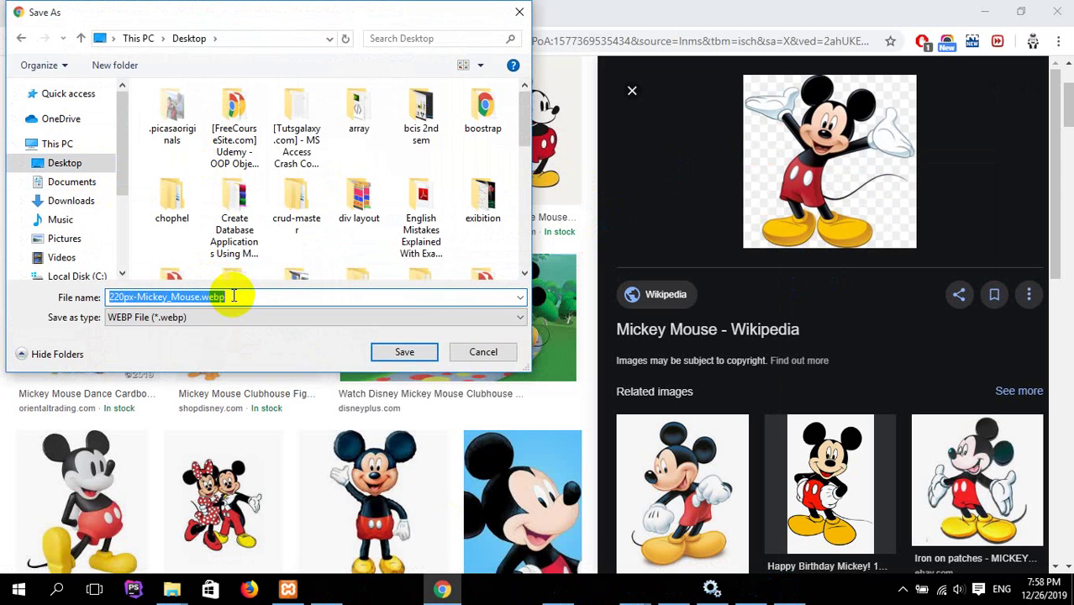
type("mickey")
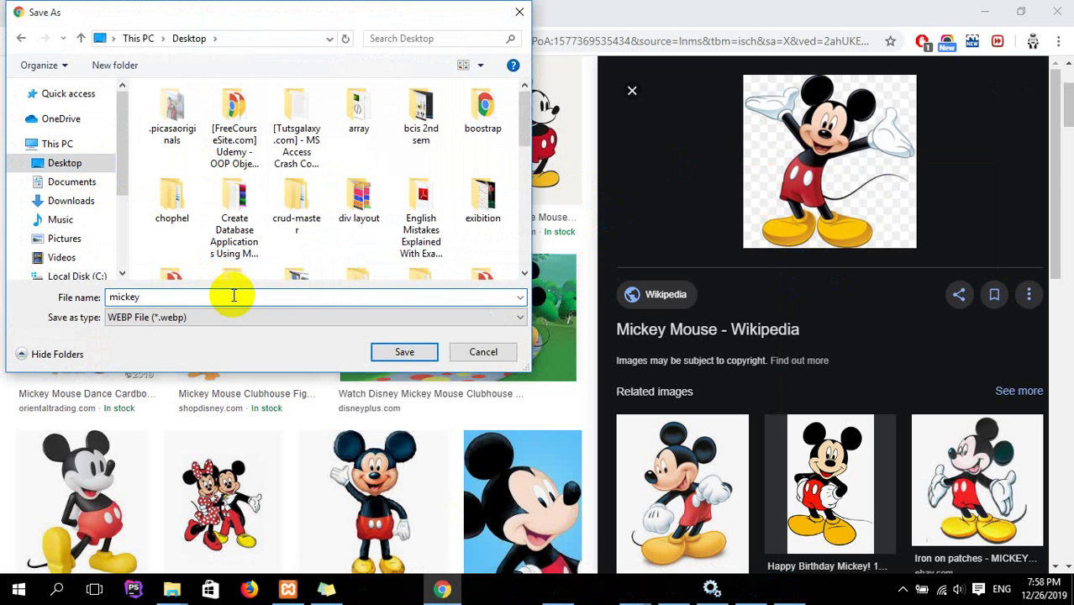
left_click(406, 352)
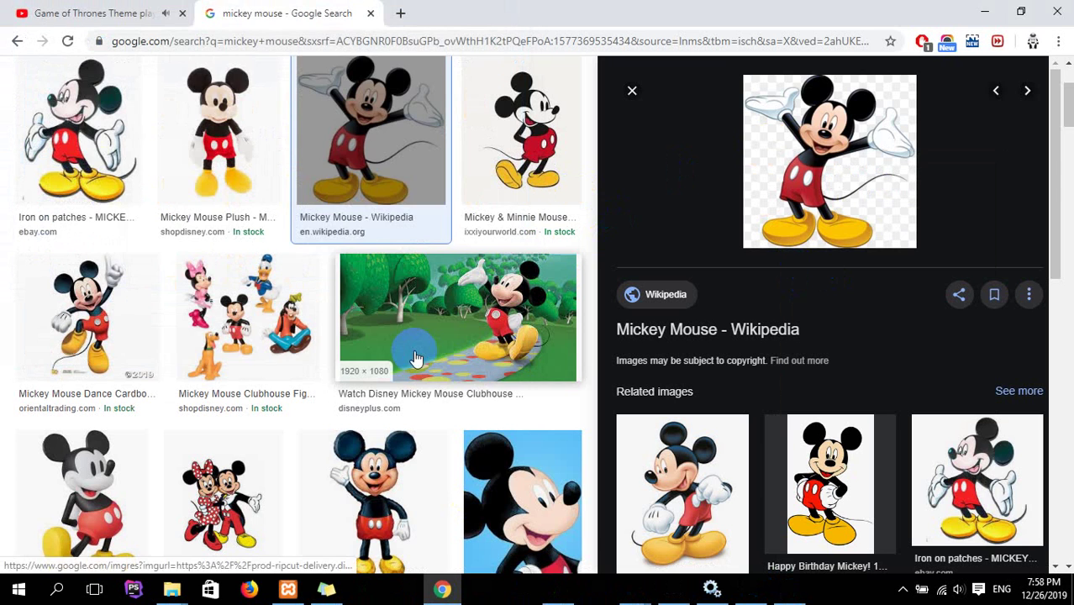
key("super+d")
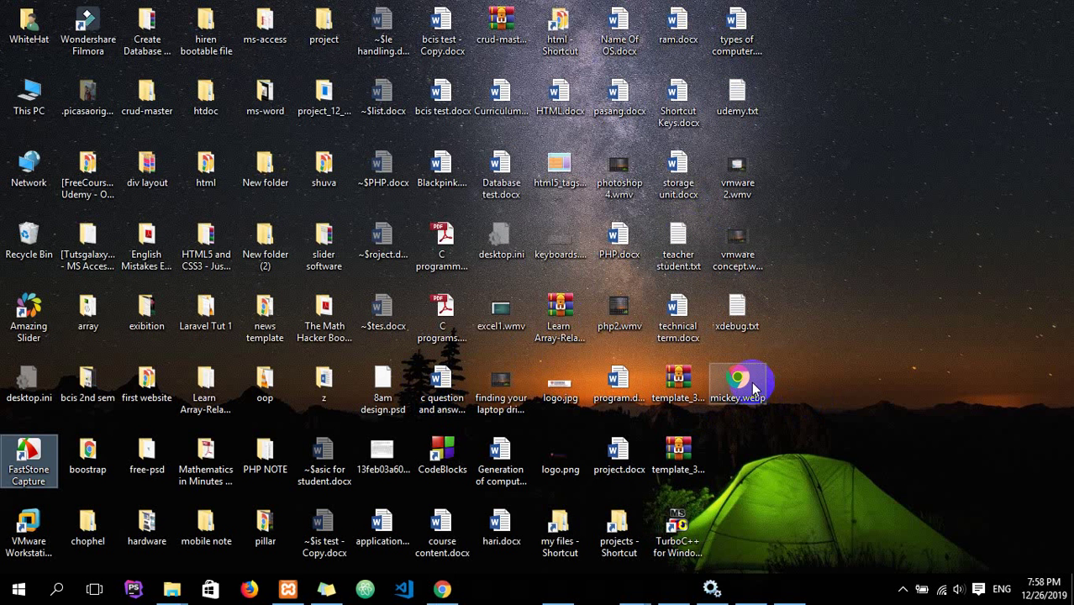
Step: Locate the 56.7 KB mickey.webp on the Desktop, then bring Chrome's image results back
left_click(738, 385)
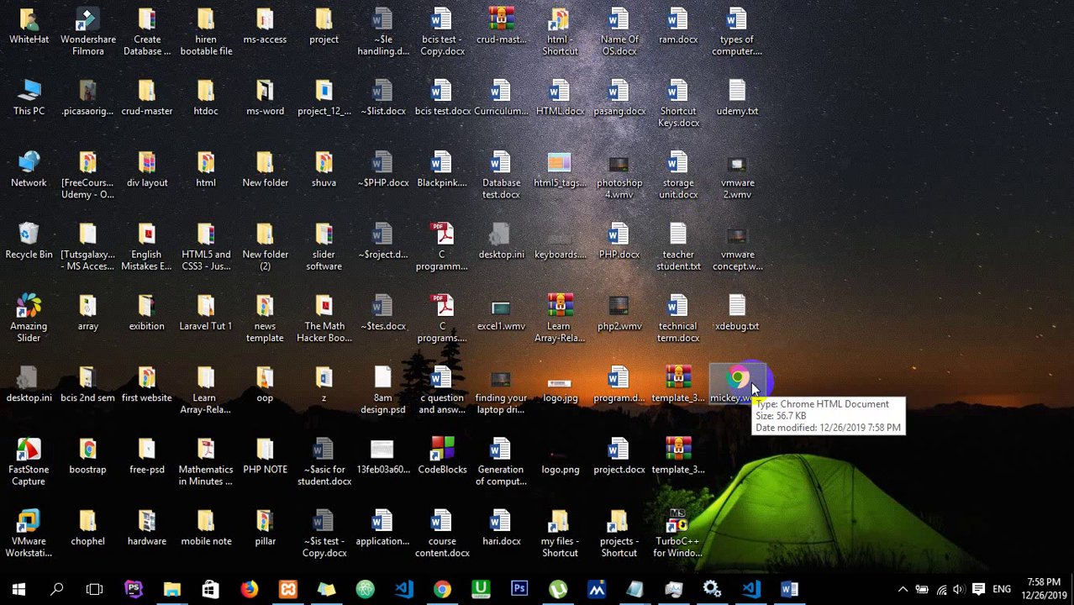
mouse_move(783, 590)
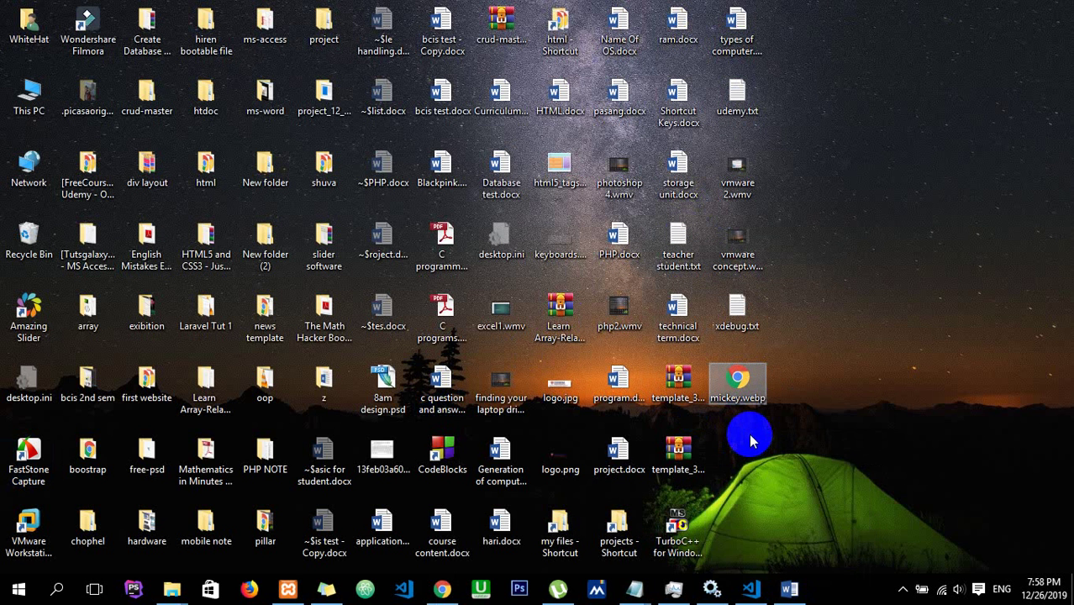
left_click(441, 589)
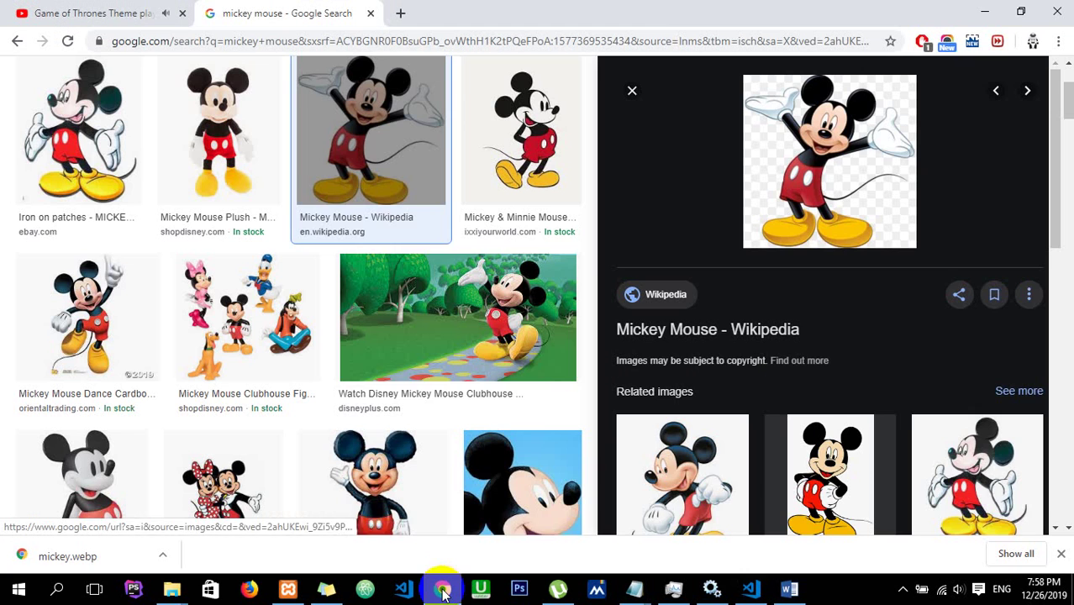
Step: Save the Mickey Mouse Dance Cardboard picture to the Desktop as mic.jpg
left_click(94, 310)
right_click(767, 205)
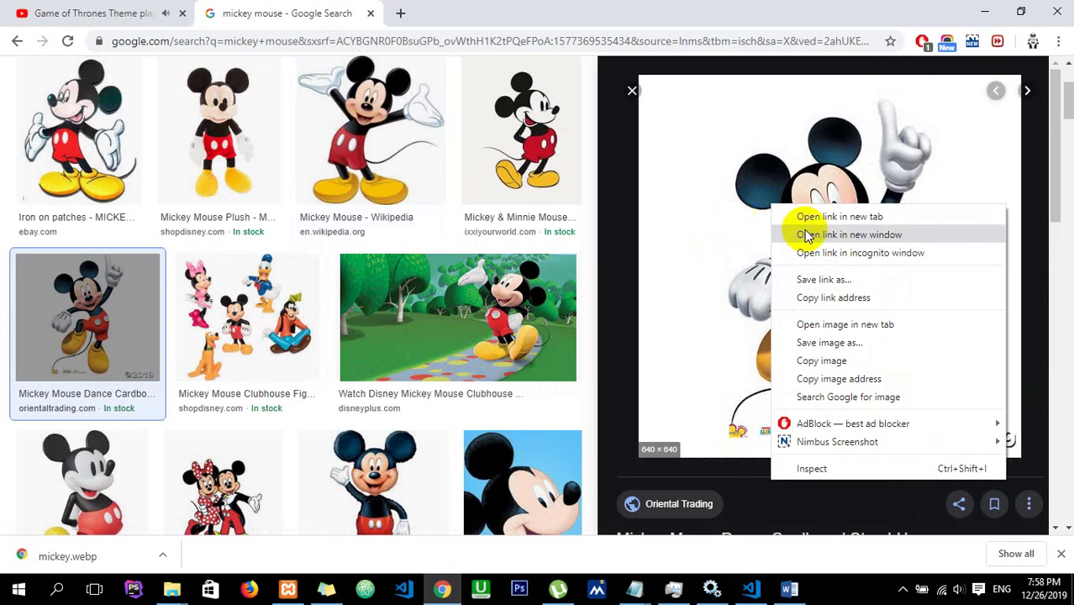
left_click(836, 345)
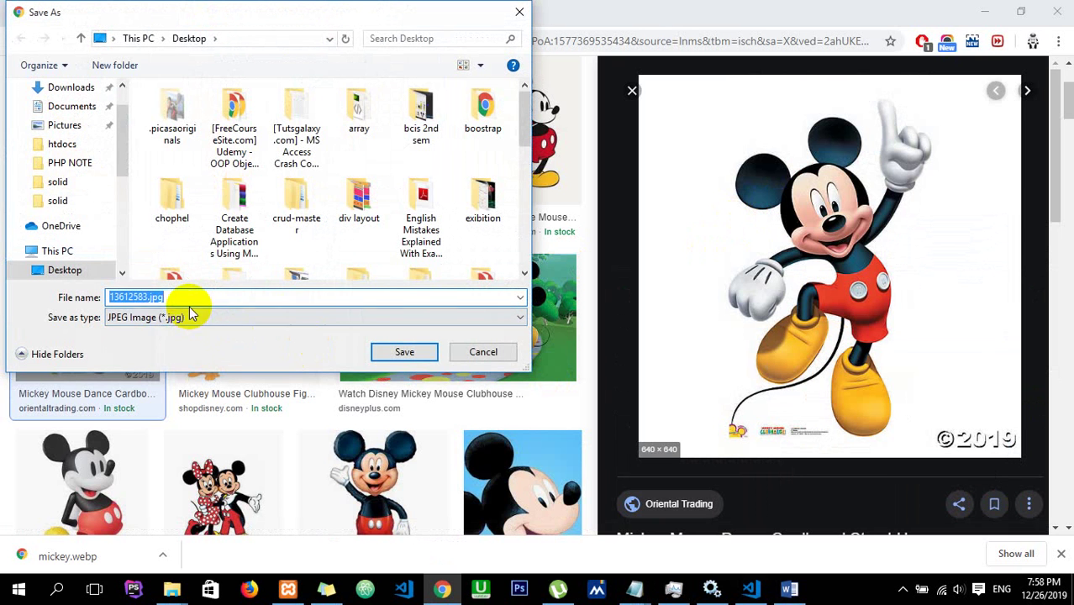
type("mic")
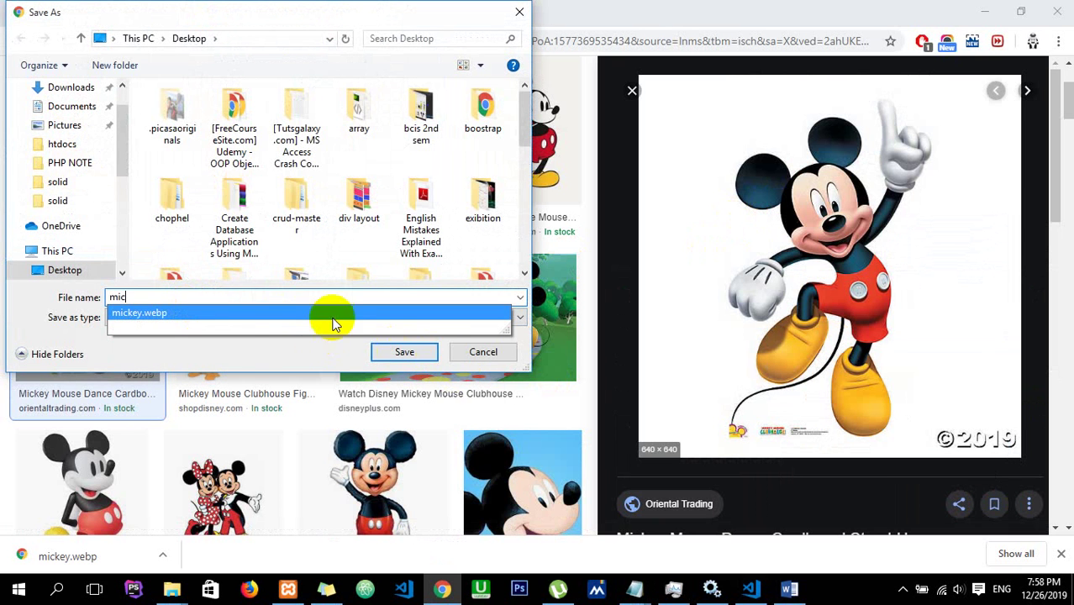
left_click(236, 371)
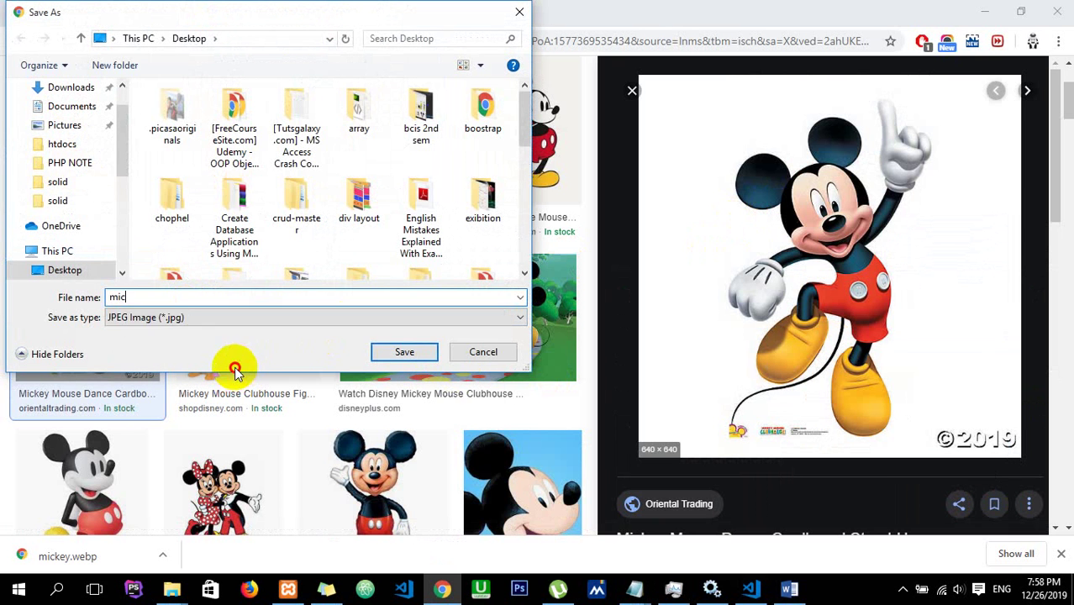
left_click(405, 353)
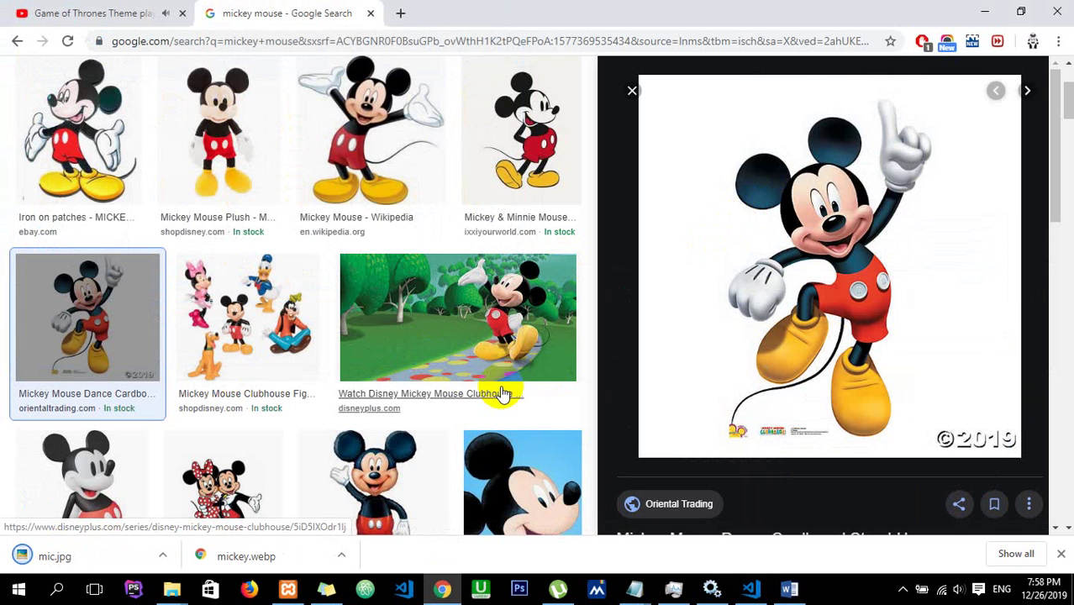
key("super+d")
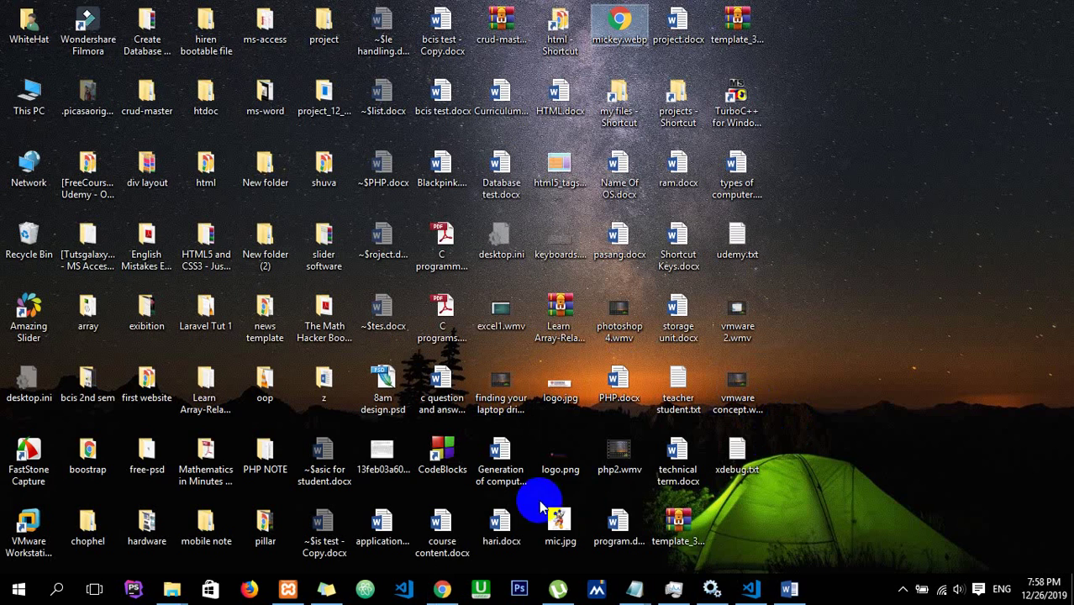
left_click(557, 525)
double_click(557, 524)
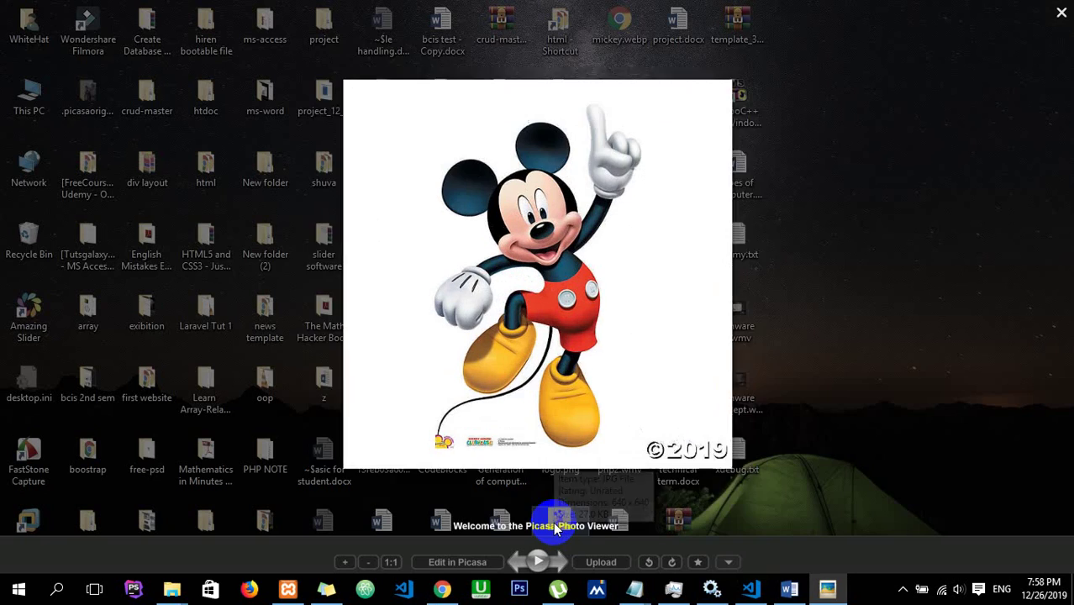
left_click(1064, 15)
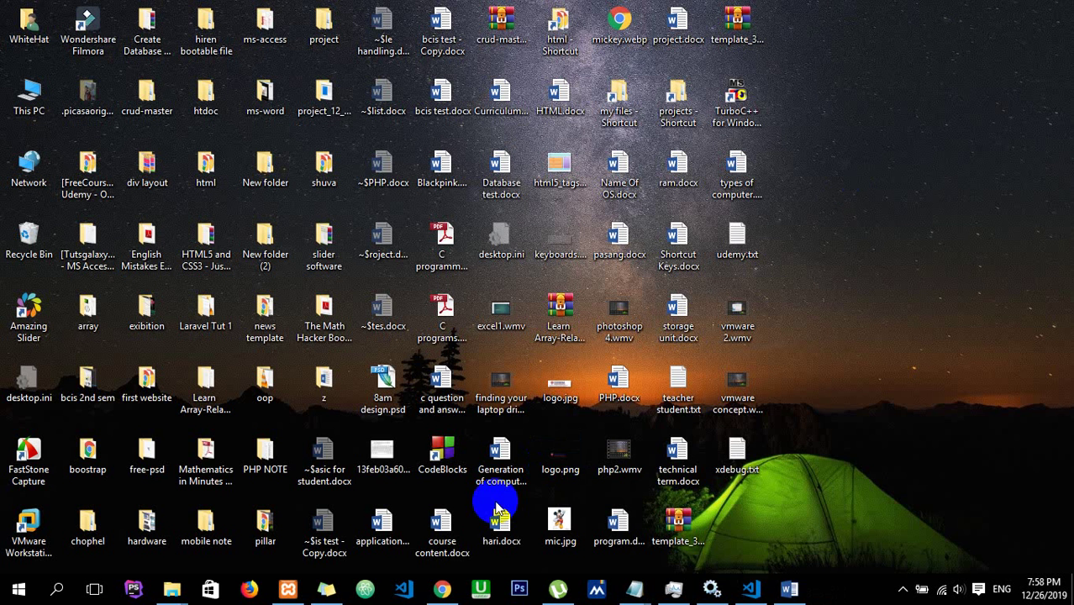
Step: Copy the Game of Thrones YouTube video's web address from its tab
left_click(442, 590)
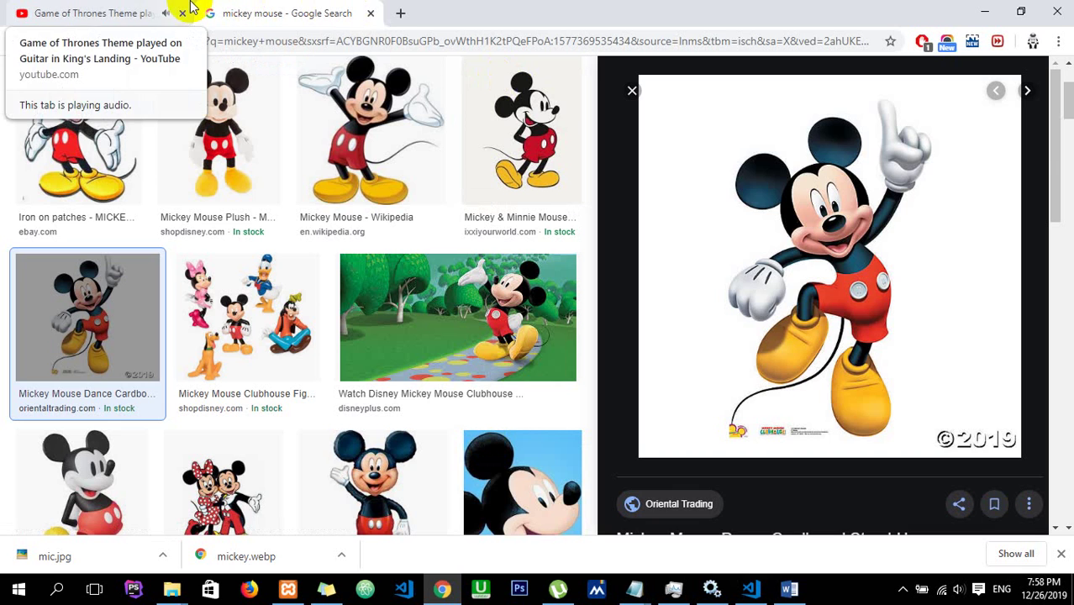
left_click(149, 7)
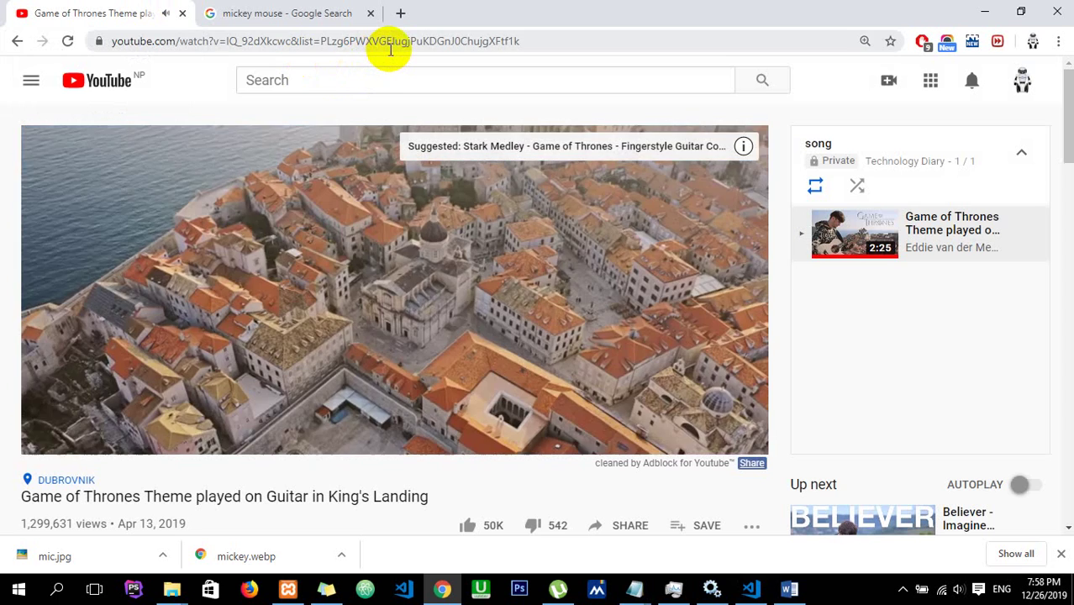
left_click(390, 50)
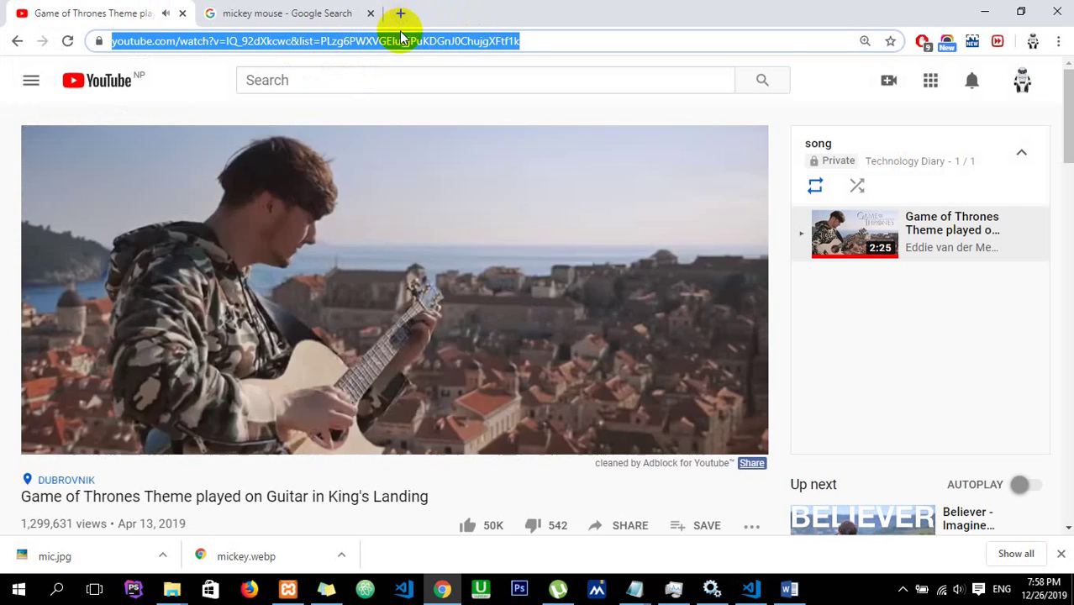
right_click(403, 40)
left_click(448, 97)
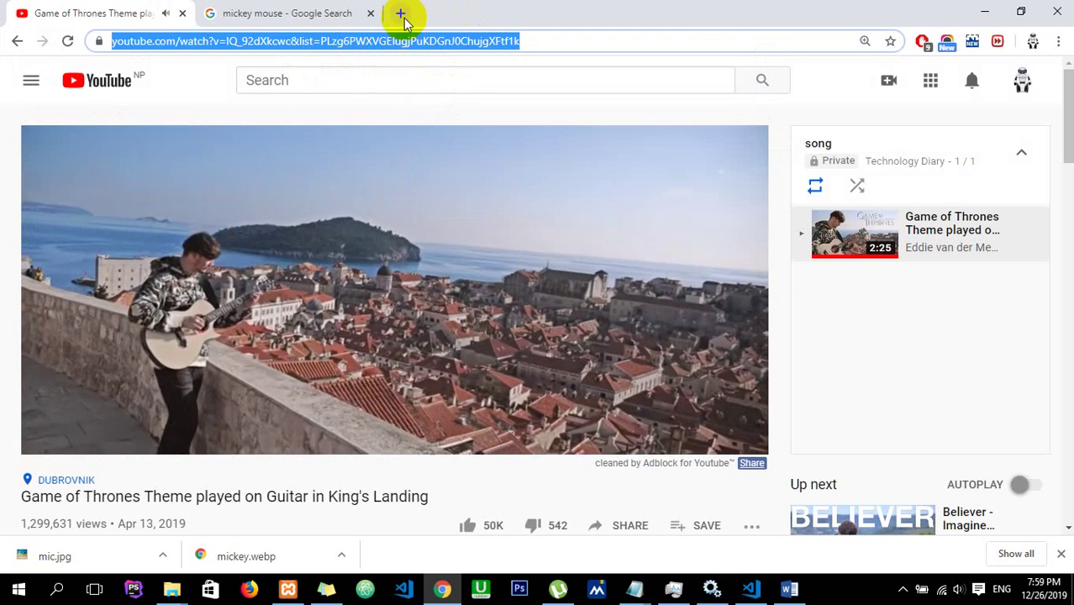
Step: Add a blank new tab and select the mickey mouse search tab's address
left_click(402, 15)
left_click(335, 12)
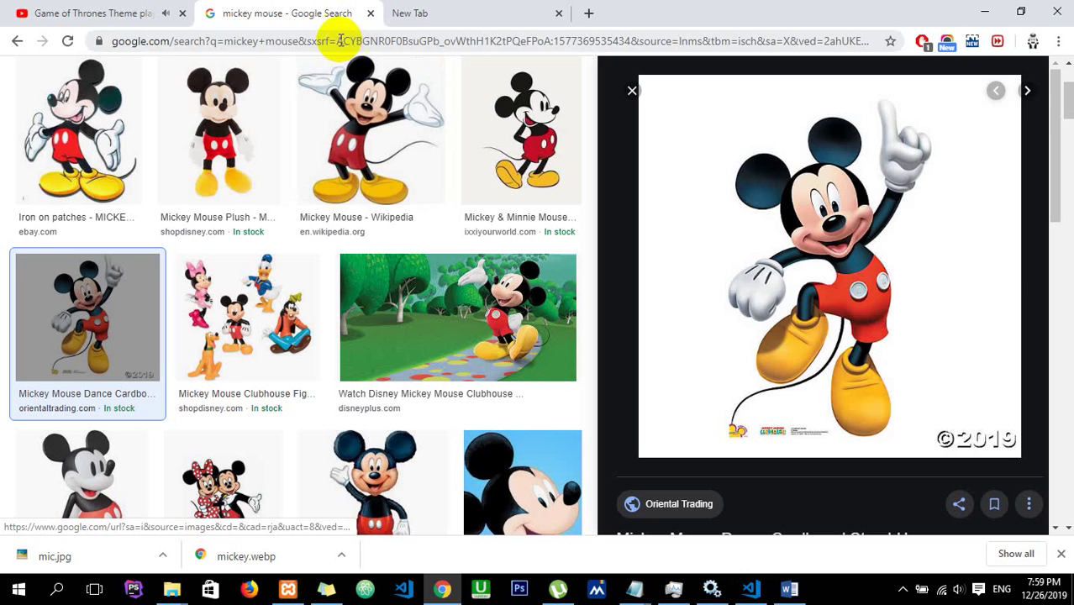
left_click(341, 41)
Step: Load google.com and search for 'download youtube video from online site'
type("google.com")
key("Return")
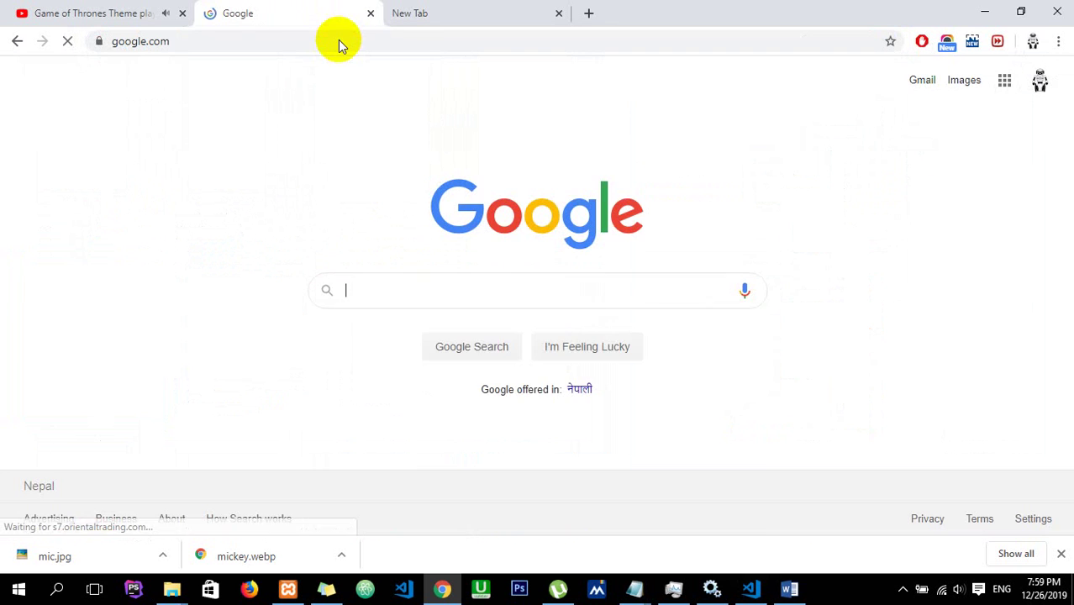
left_click(433, 289)
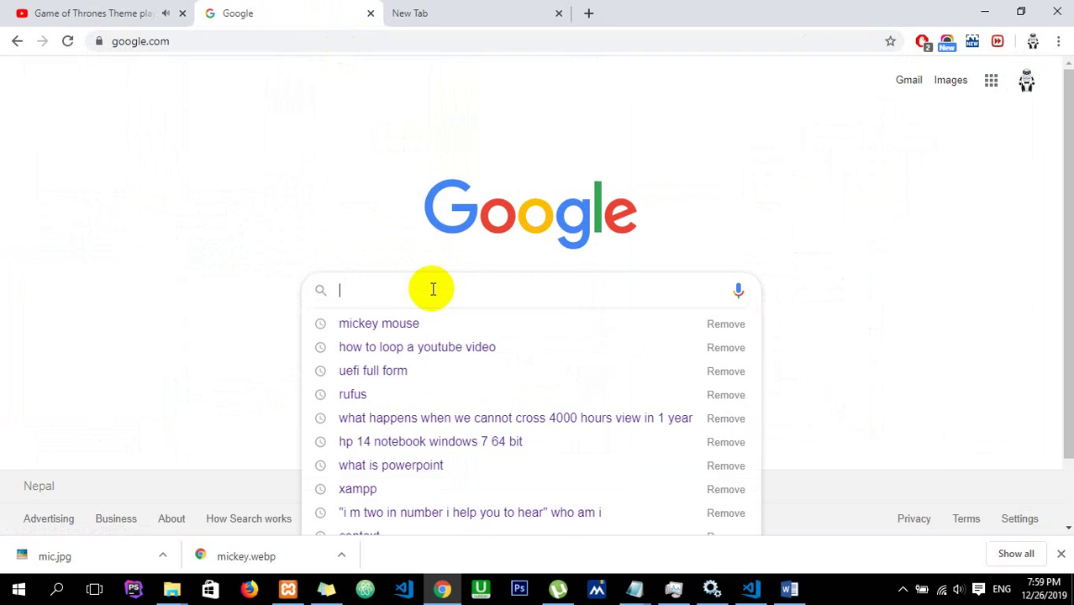
type("download ")
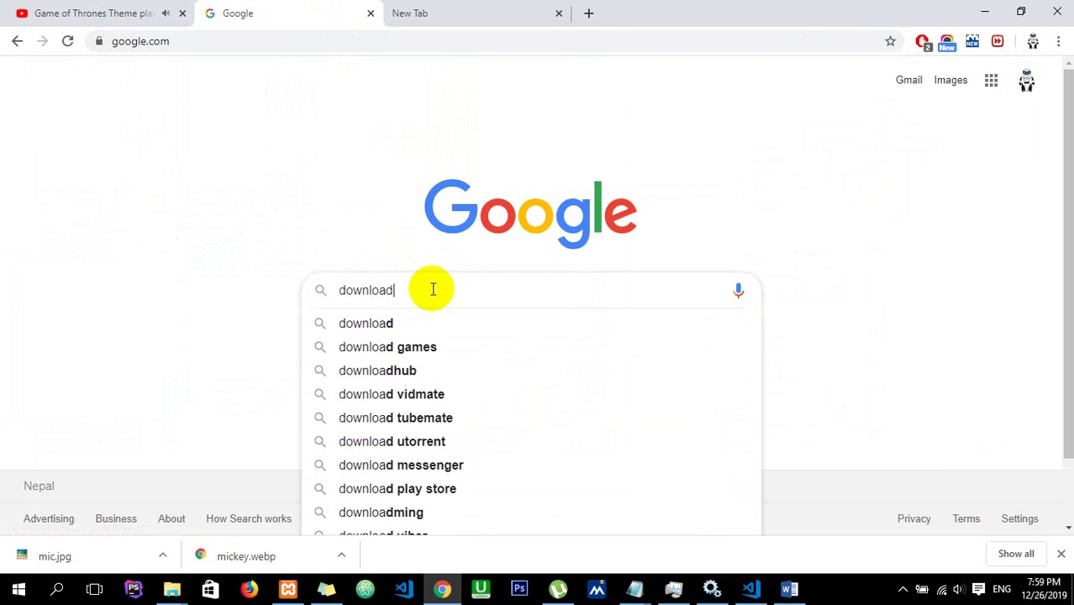
type("you")
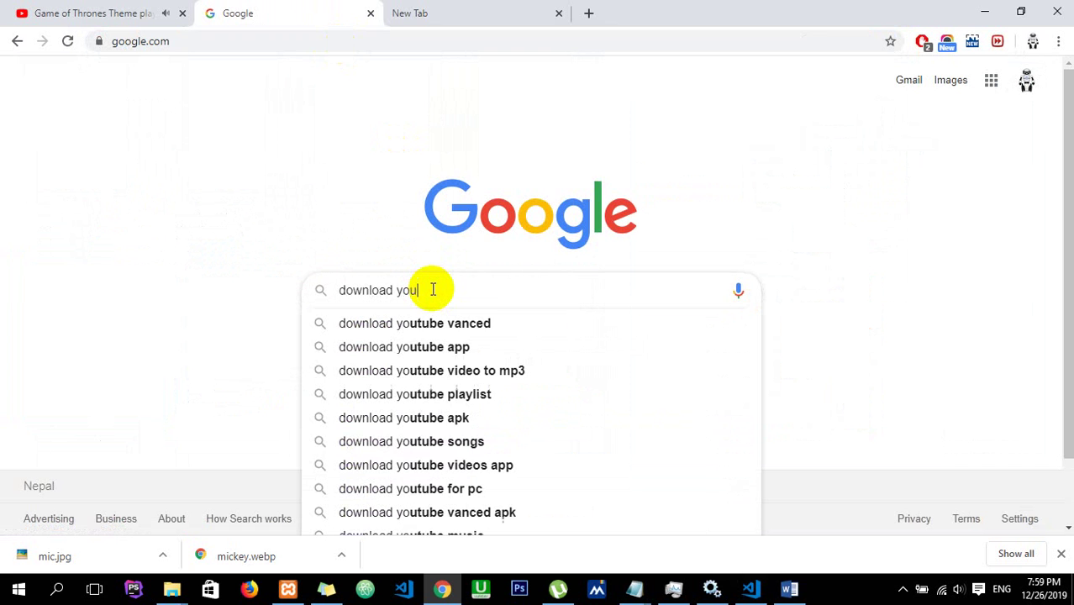
type("tube video")
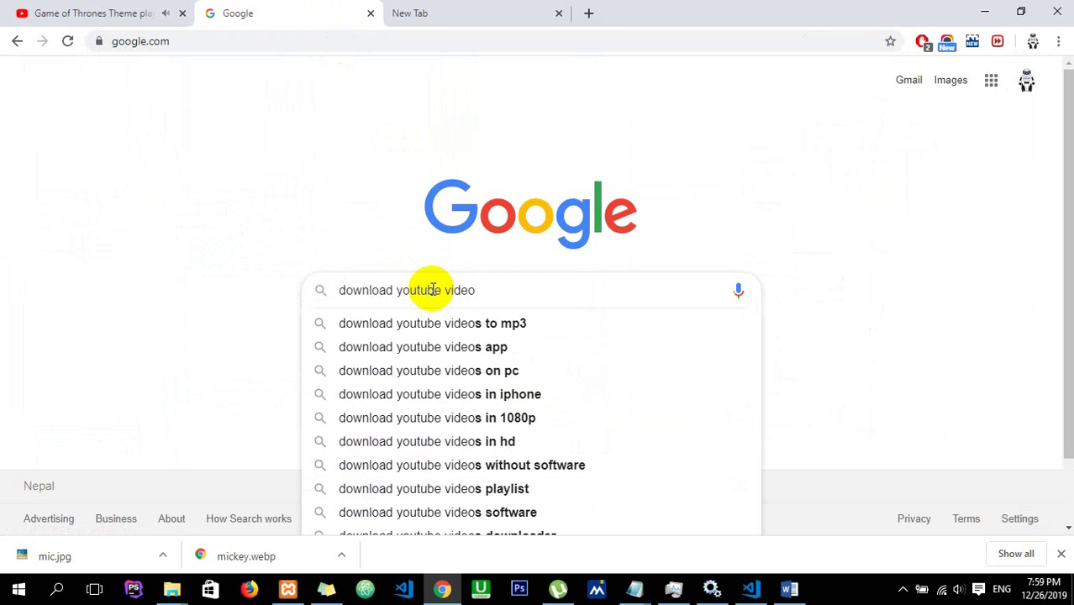
type(" from online site")
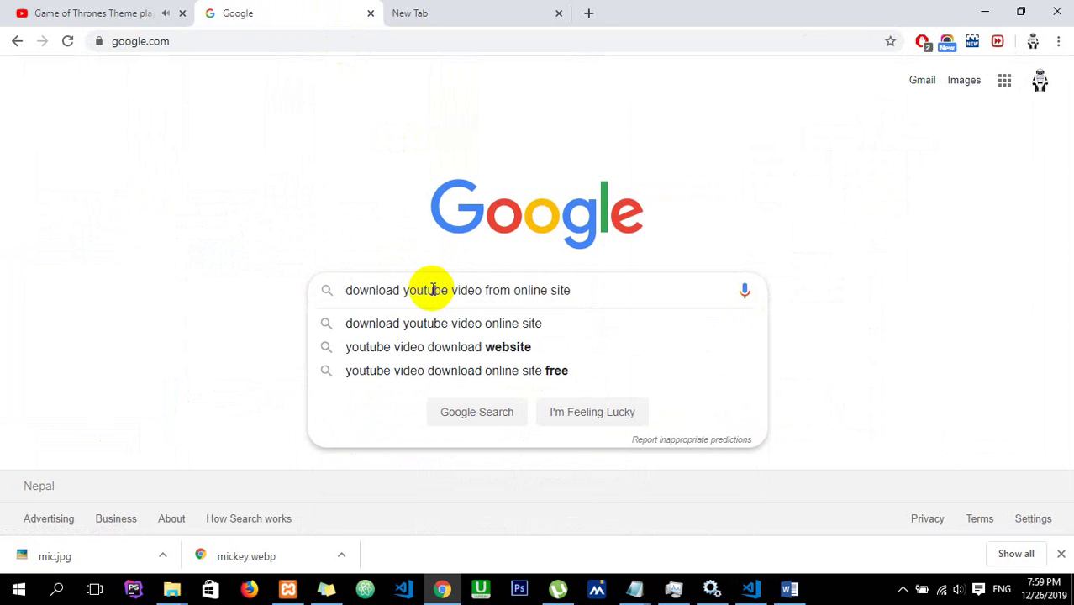
key("Return")
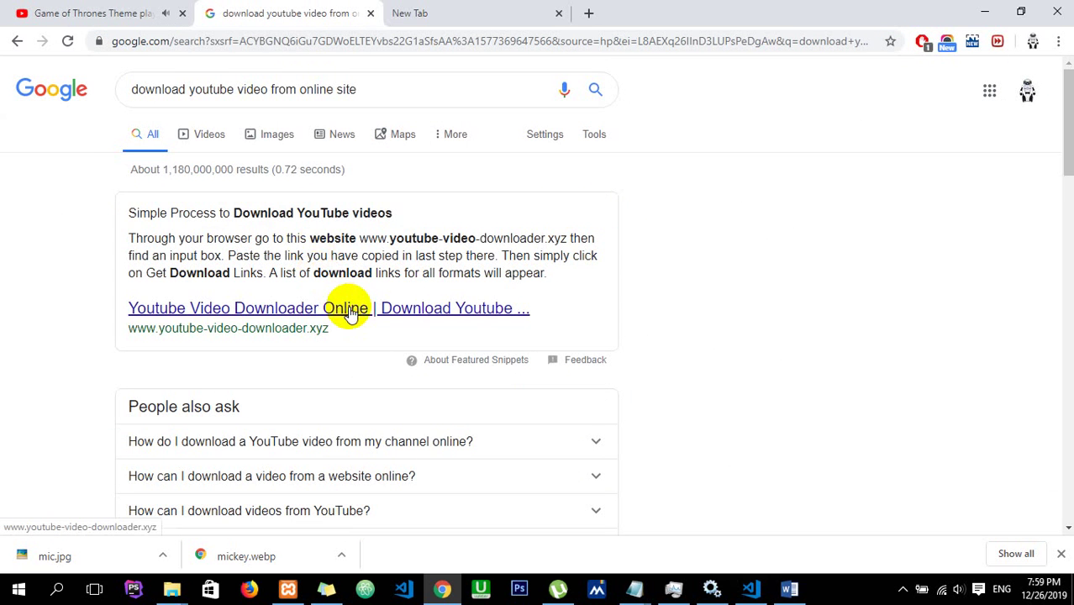
Step: Open the Youtube Video Downloader, ytoffline and BitDownloader results in new tabs, viewing the first
right_click(352, 309)
left_click(416, 319)
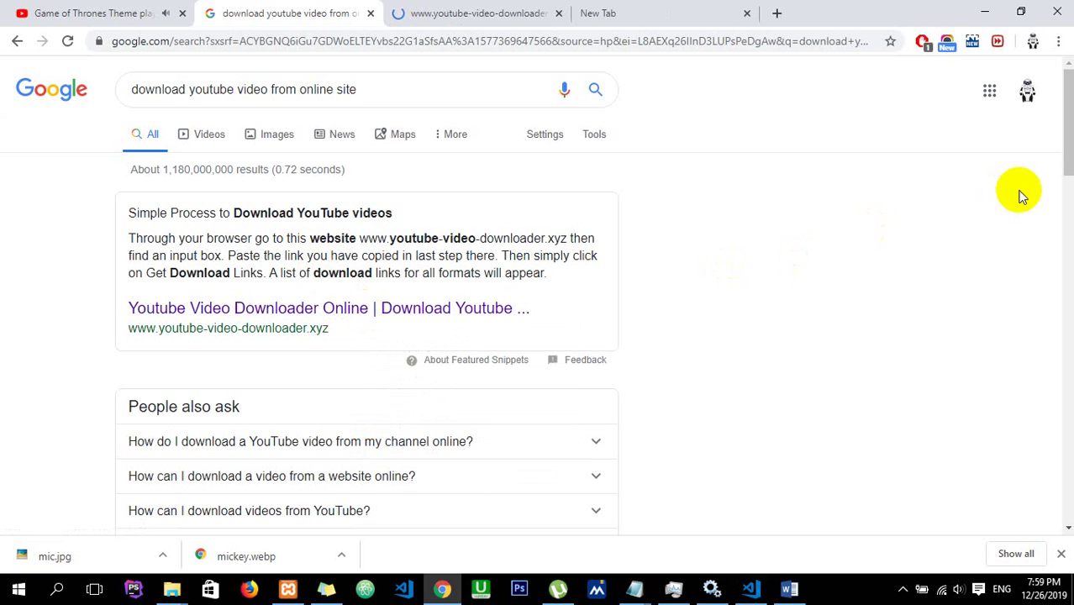
left_click_drag(1068, 168, 1065, 220)
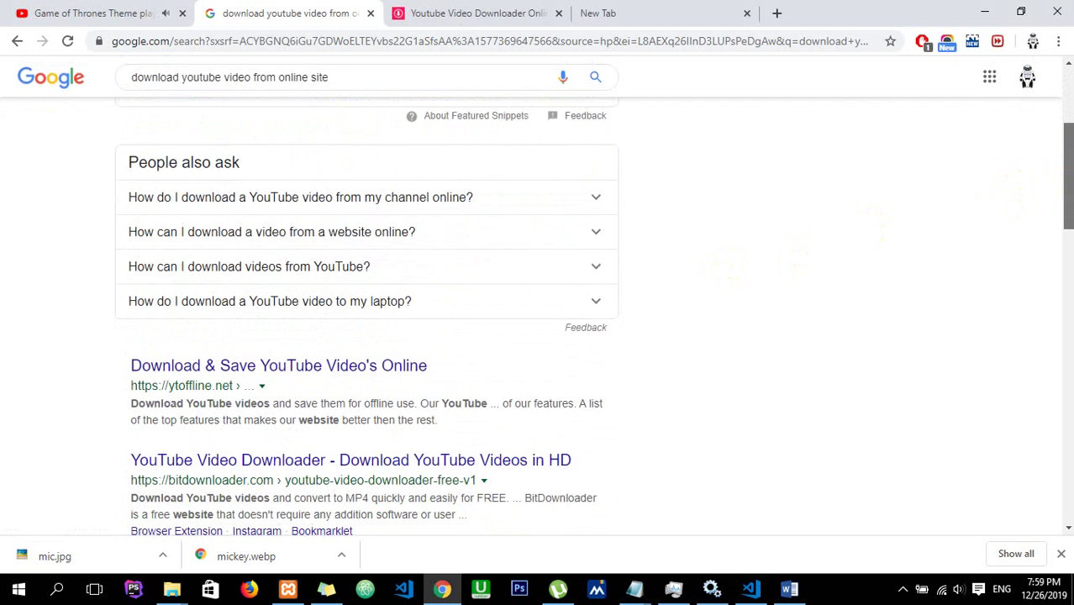
right_click(429, 364)
left_click(441, 372)
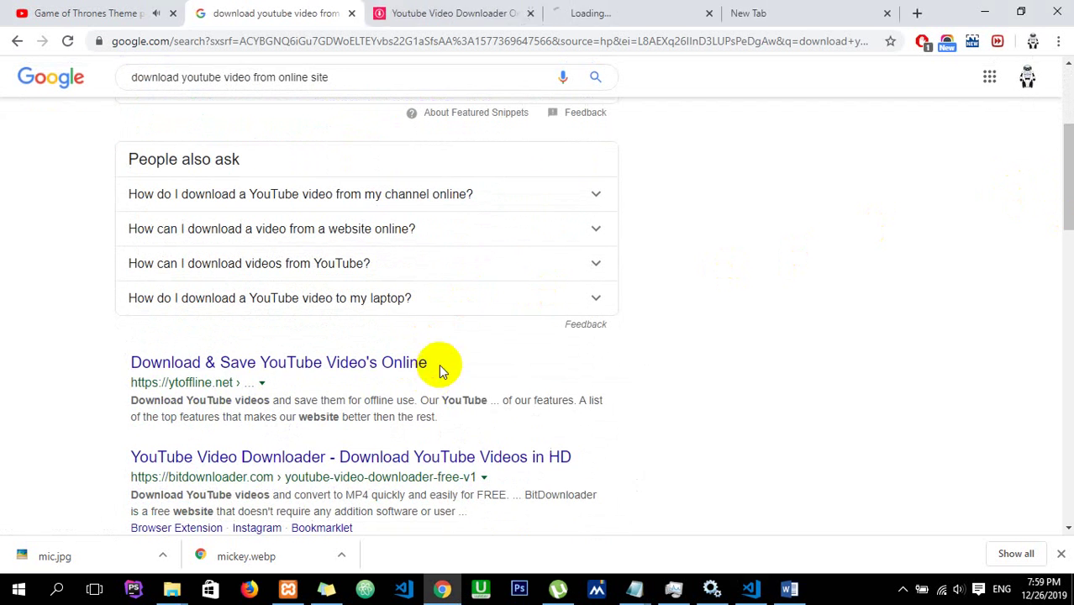
right_click(516, 454)
left_click(564, 293)
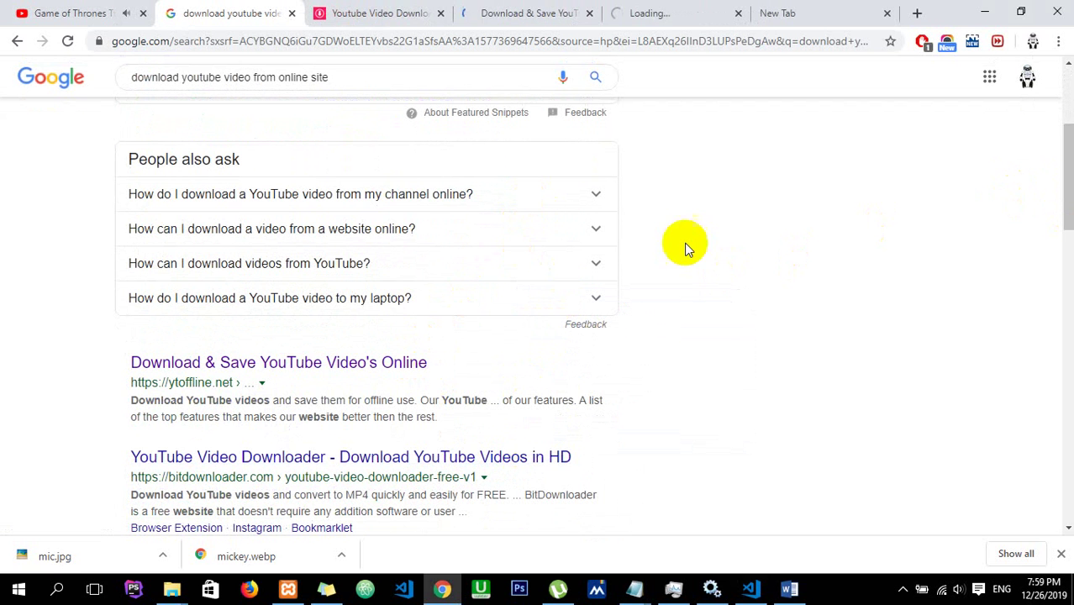
left_click(398, 10)
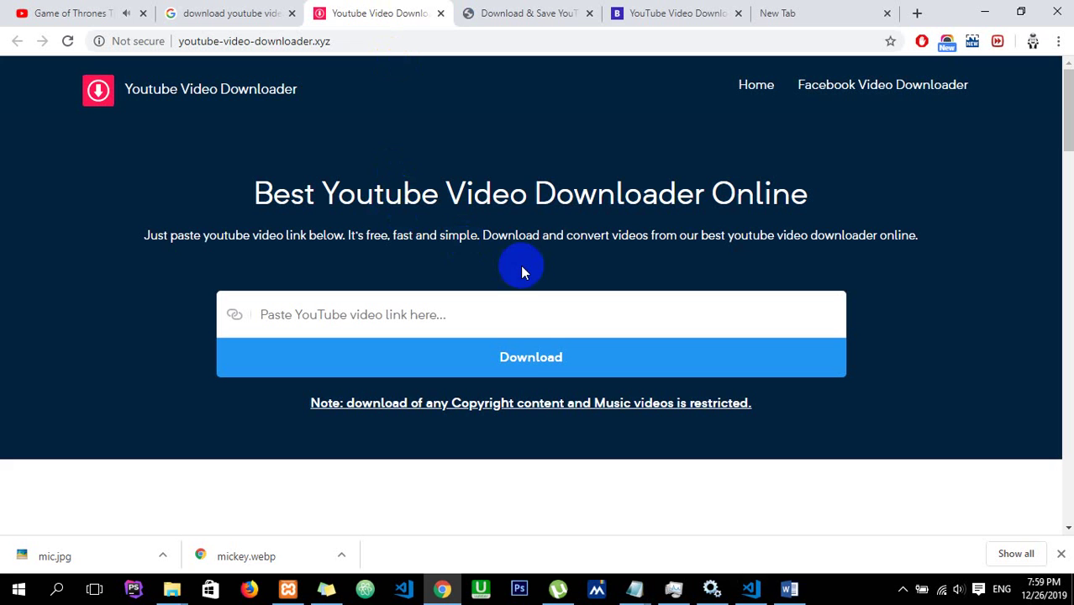
Step: Paste the video link into Youtube Video Downloader and start its download, then switch to ytoffline
left_click(481, 304)
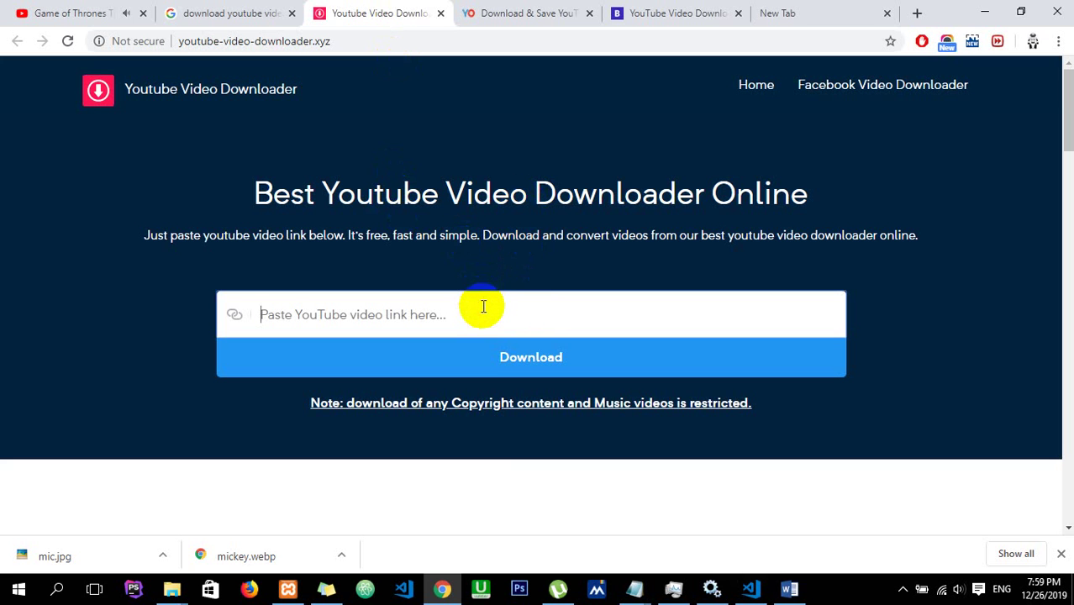
right_click(539, 307)
left_click(565, 403)
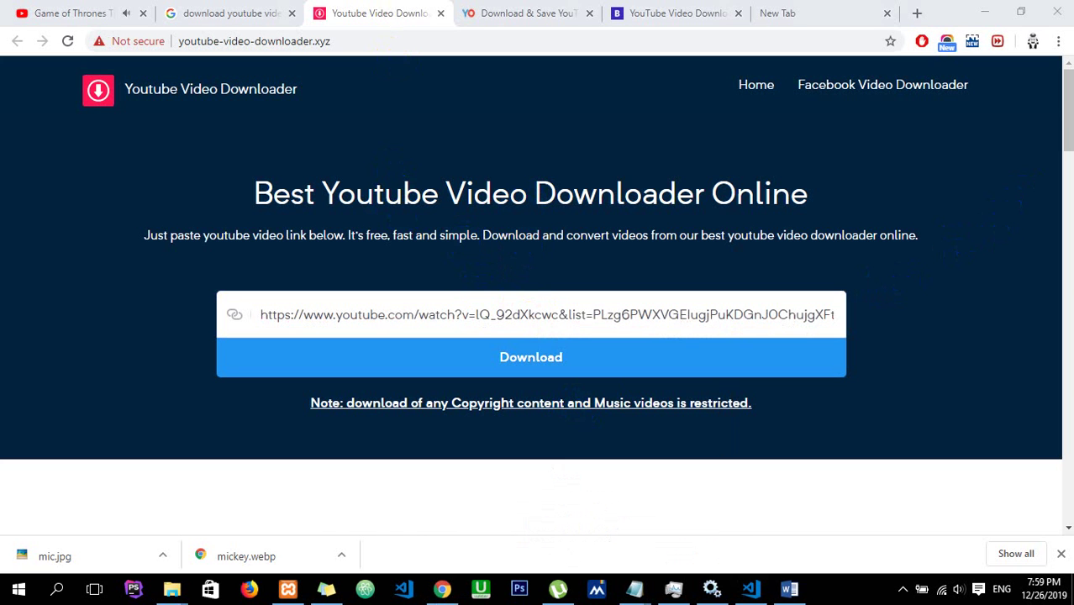
left_click_drag(1067, 126, 1069, 149)
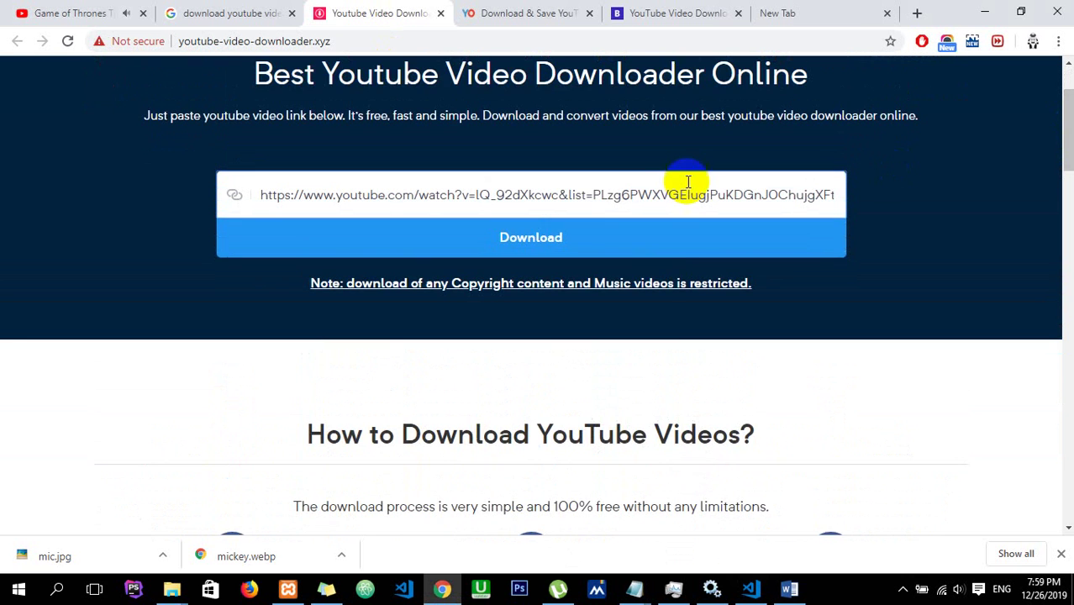
left_click(664, 250)
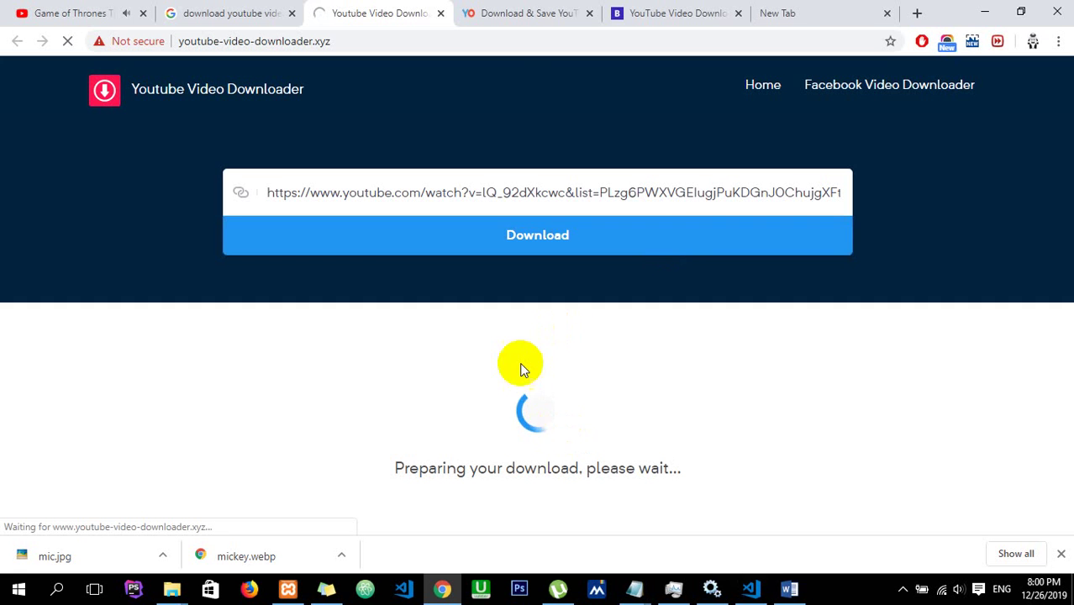
left_click(519, 10)
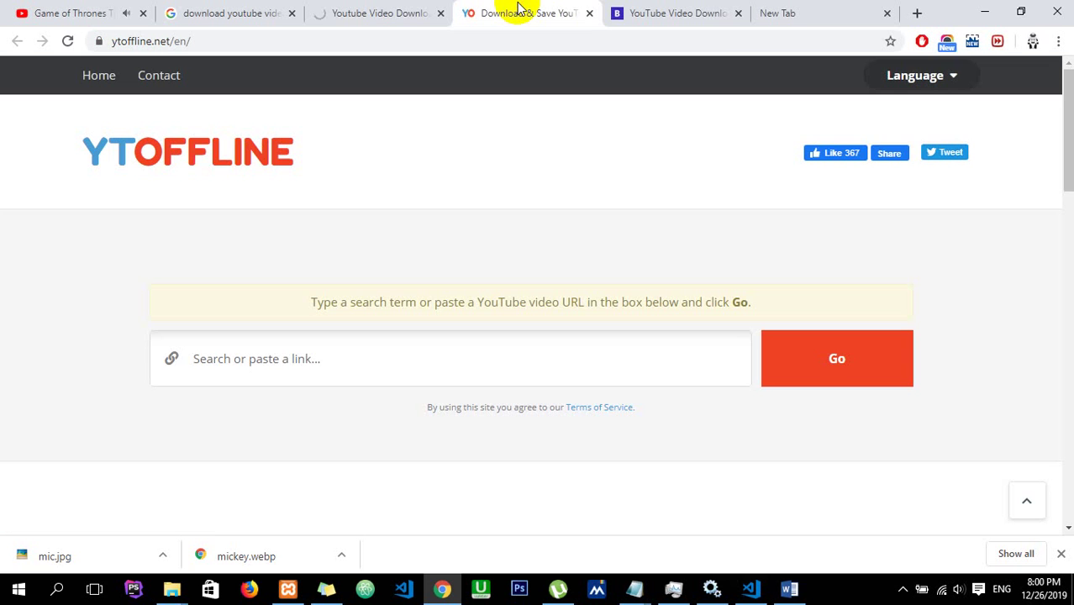
Step: Submit the pasted video link on ytoffline and scroll to the 360p MP4 (11.50 MB) option
left_click(359, 374)
type("https://www.youtube.com/watch?v=IQ_92dXkcwc&list=PLzg6PWXVGEIugjPuKDGnJ0ChujgXFtf1k")
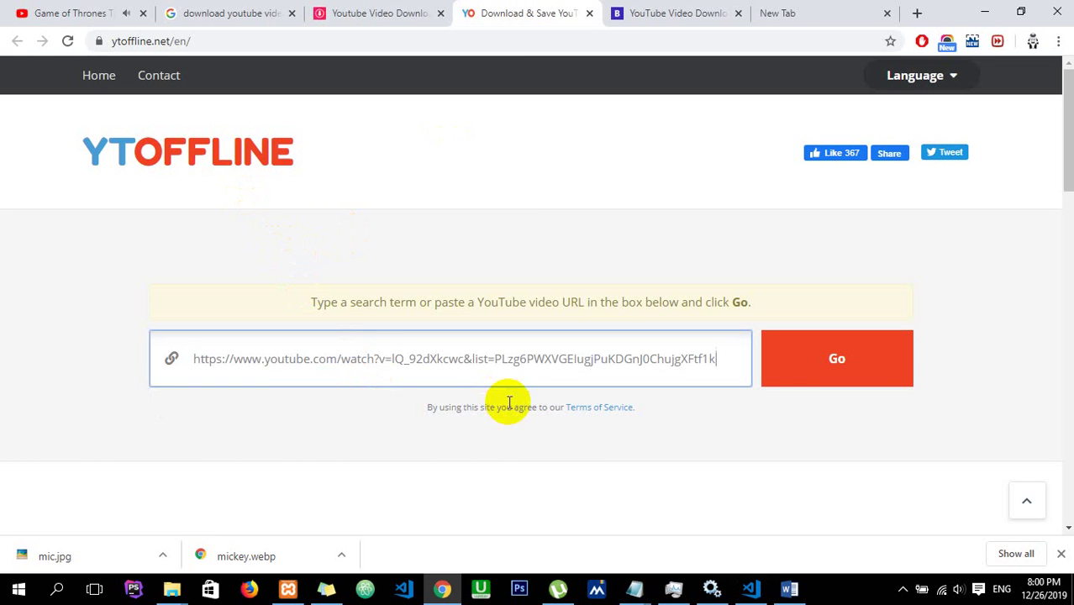
left_click(811, 379)
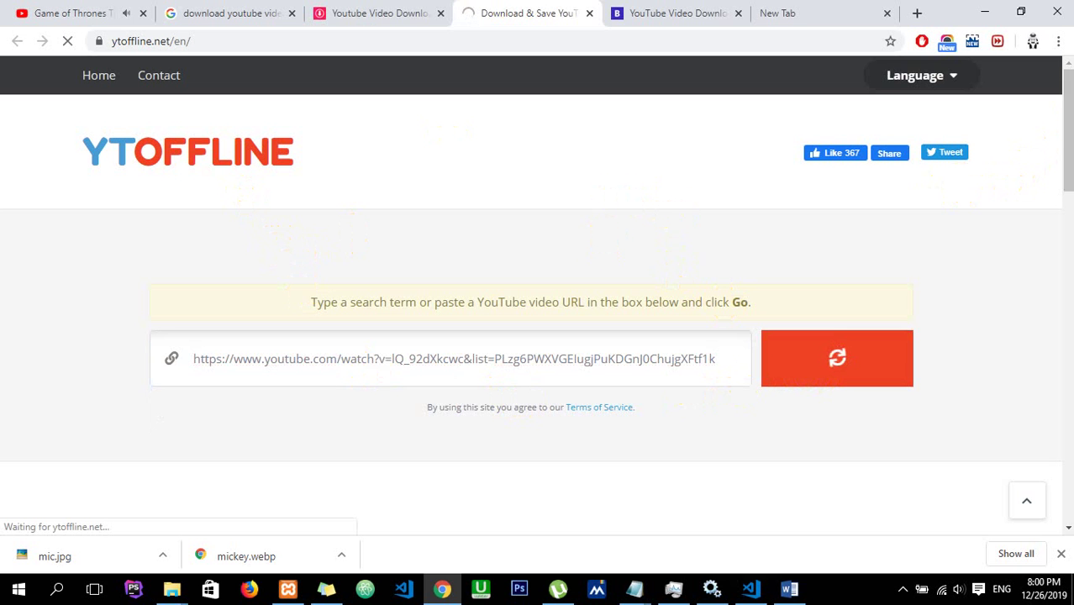
scroll(1068, 143, "down", 2)
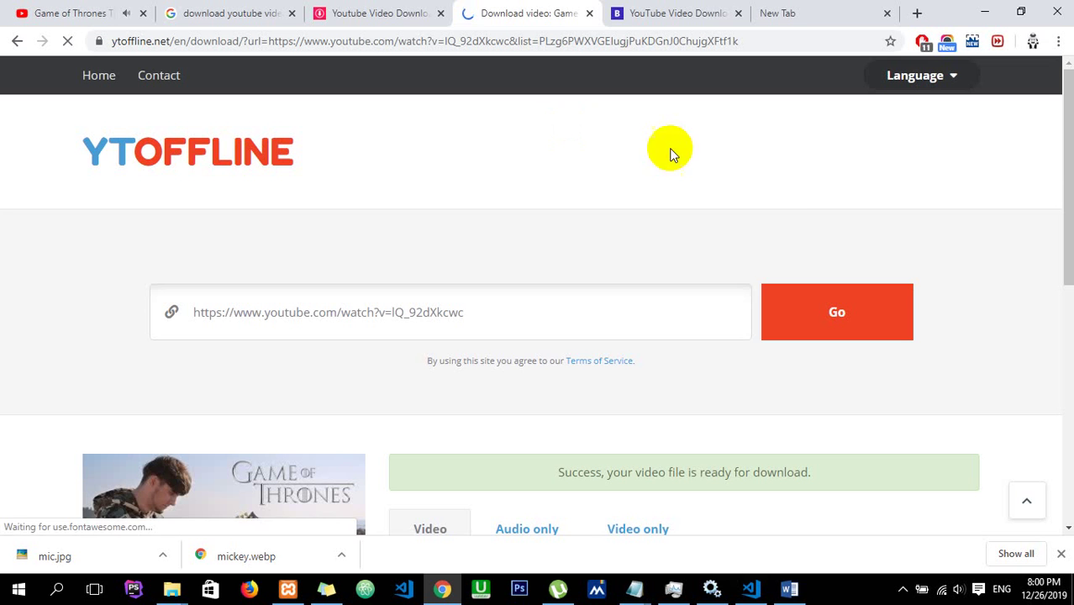
scroll(1063, 193, "down", 2)
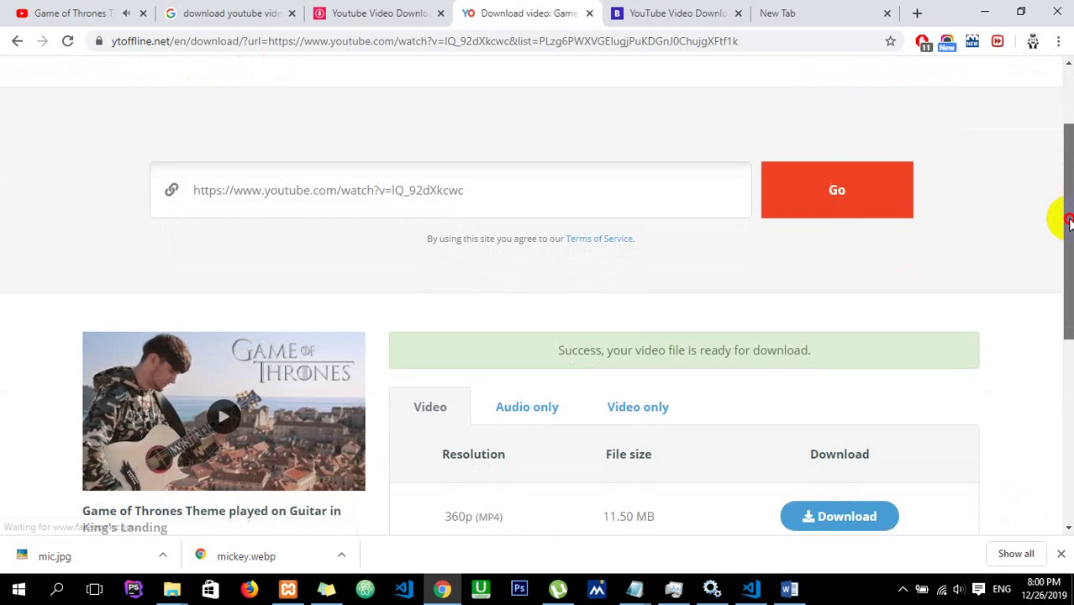
scroll(1058, 221, "down", 1)
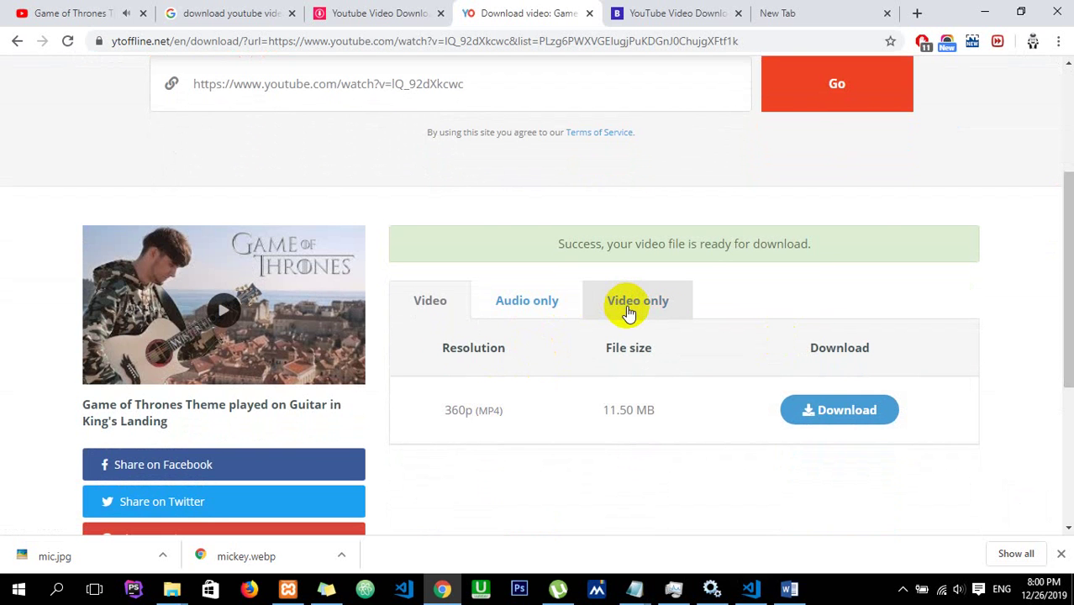
Step: Open the 360p MP4, save it to the Desktop as videoplayback.mp4, and pause playback
left_click(857, 423)
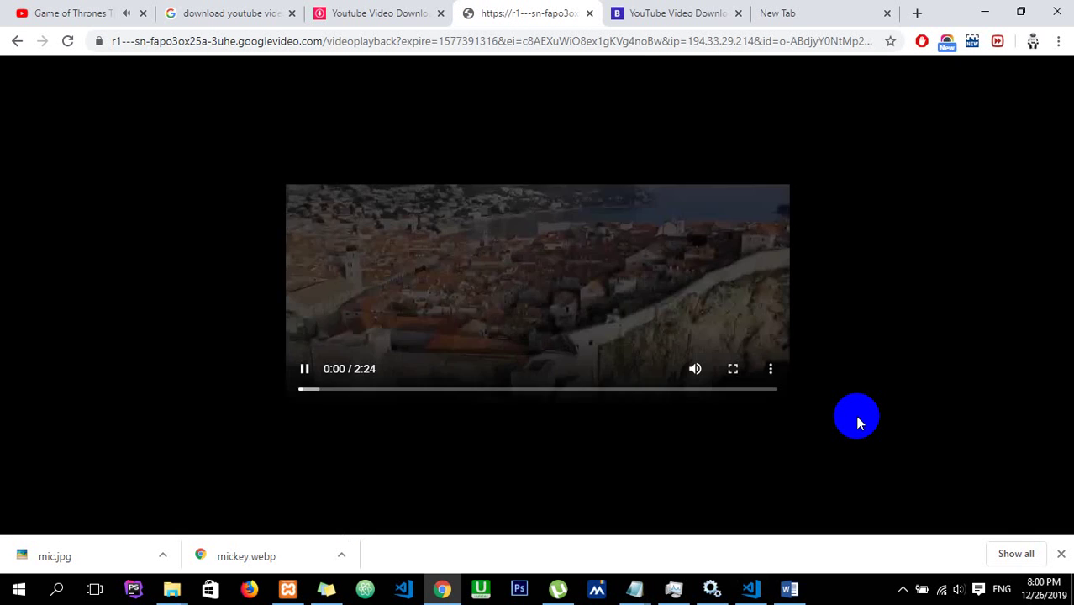
right_click(625, 293)
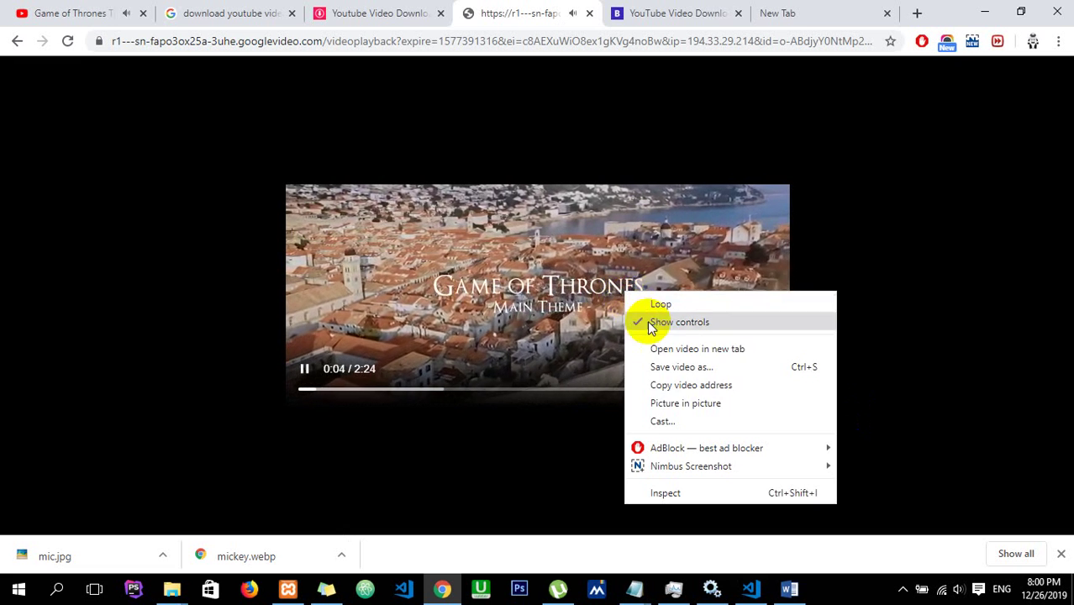
left_click(683, 372)
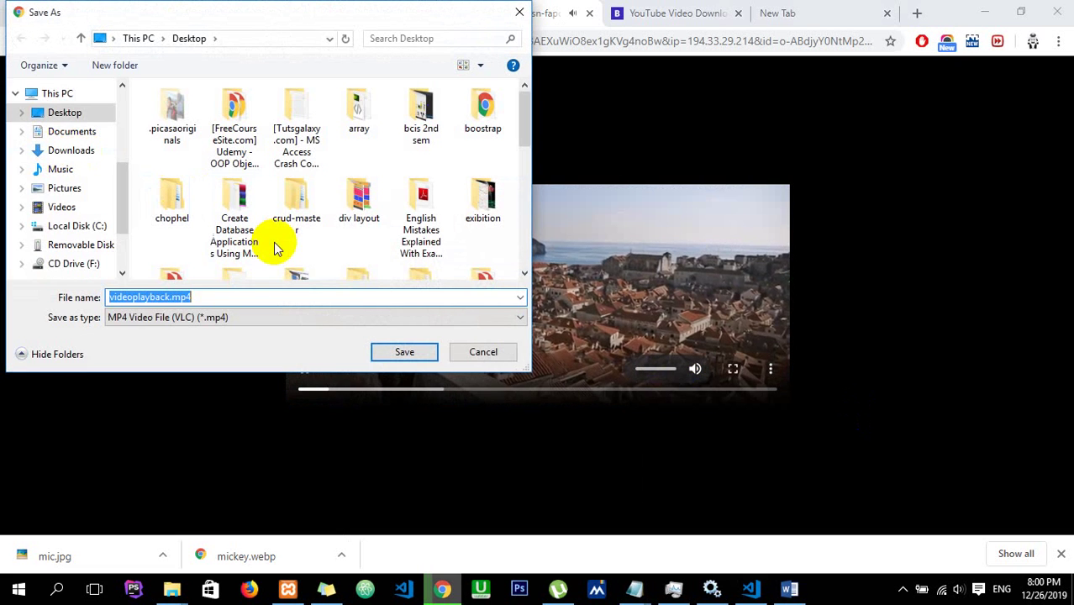
left_click(404, 352)
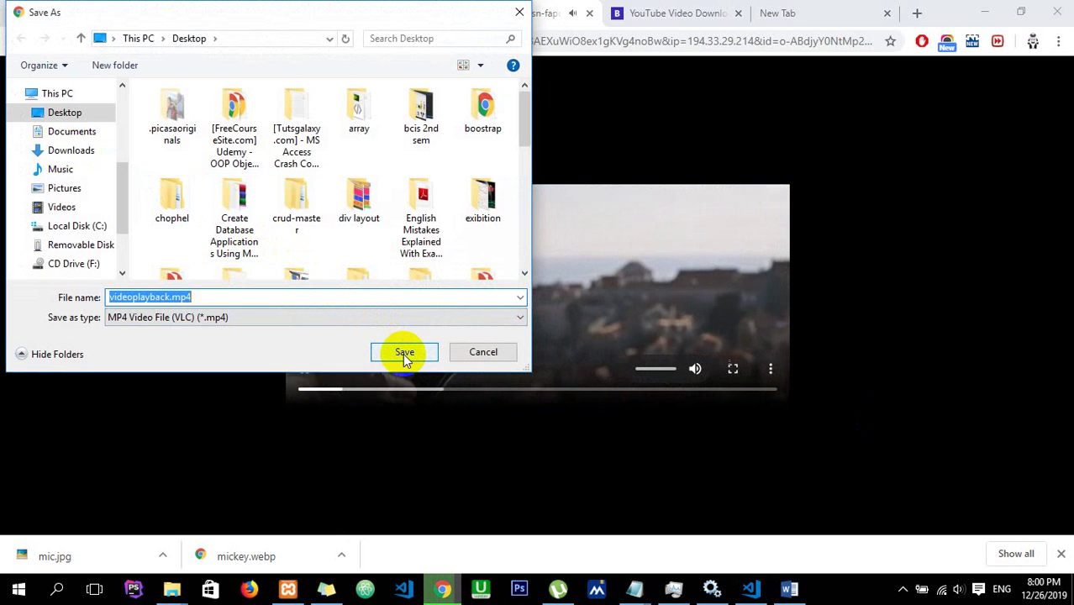
left_click(404, 353)
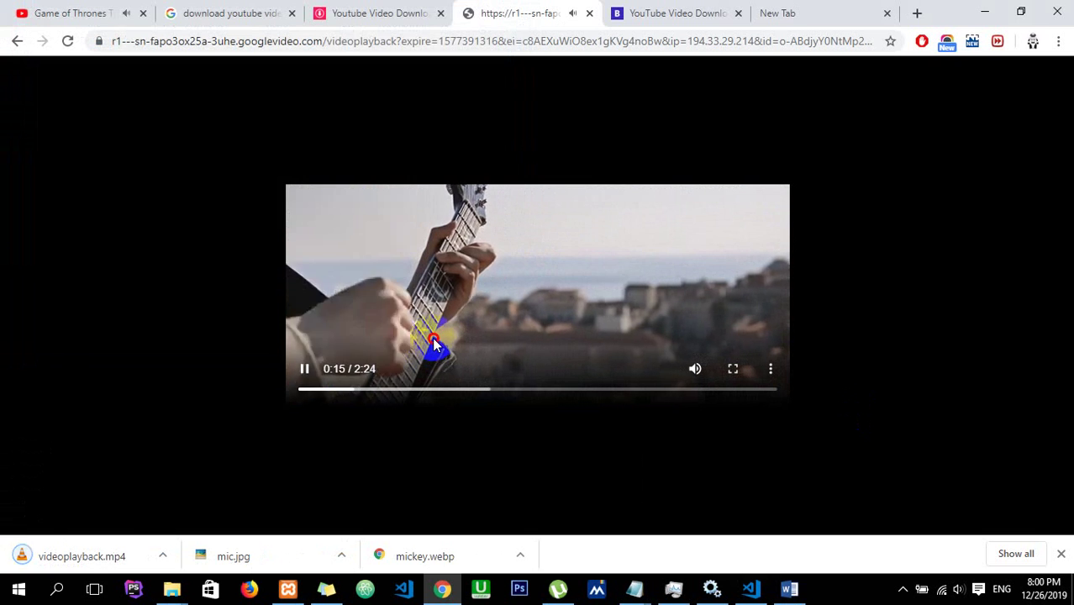
left_click(420, 351)
Step: Play videoplayback.mp4 from the desktop in VLC, then dismiss the update notice and close VLC
key("super+d")
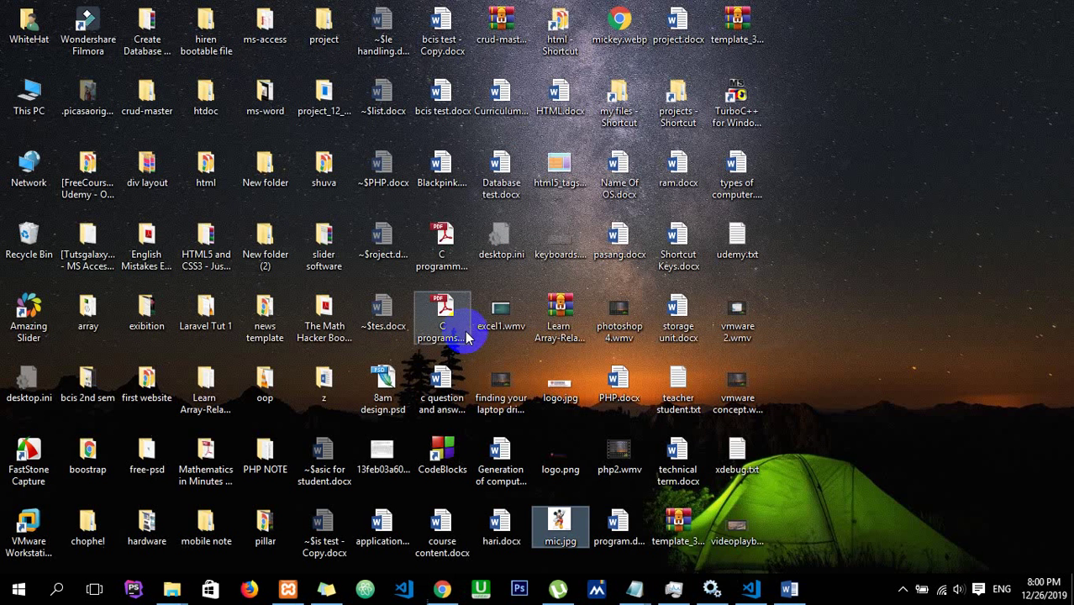
left_click(750, 535)
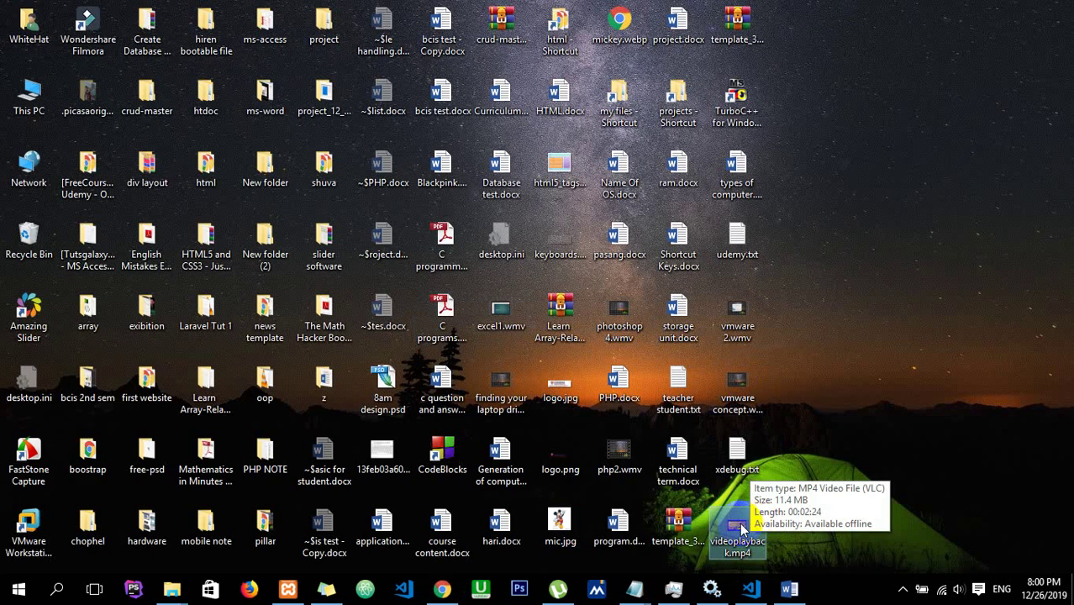
double_click(742, 528)
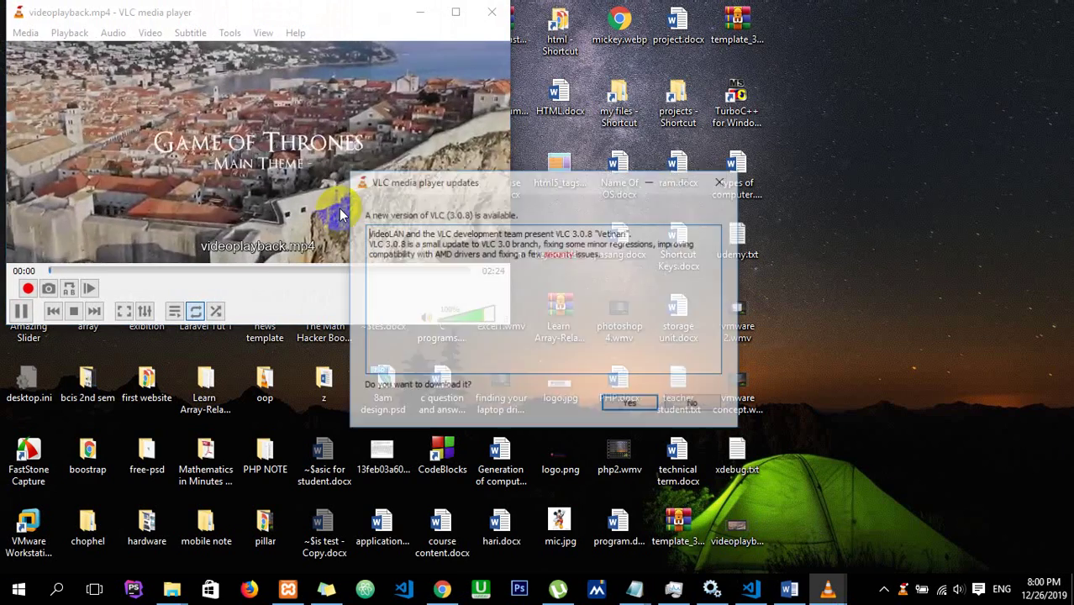
left_click(722, 180)
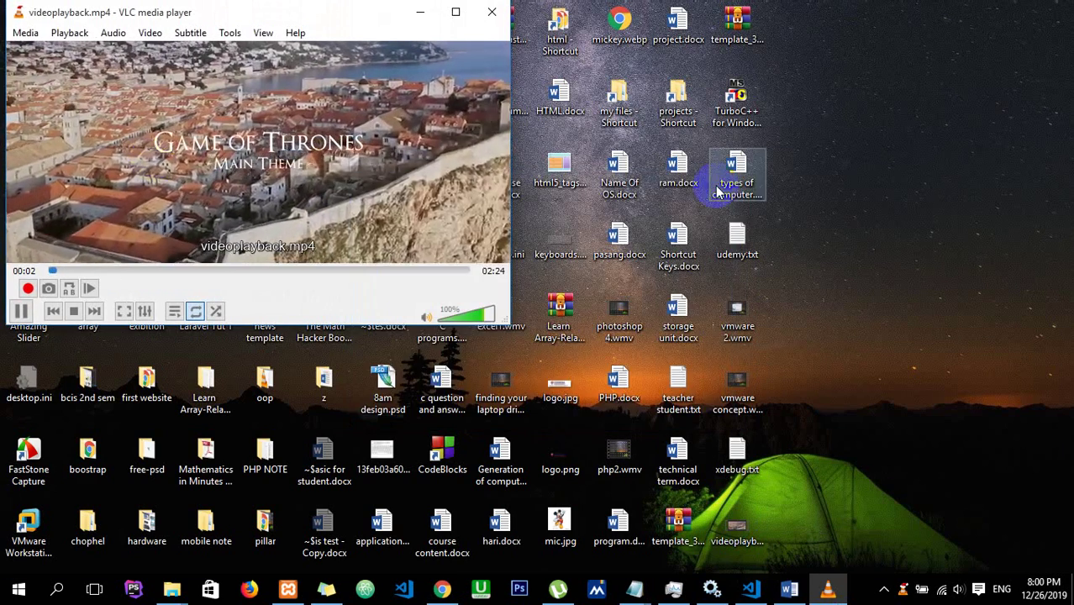
left_click(492, 12)
Step: Back in Chrome, paste the YouTube link into BitDownloader and request the download
left_click(442, 588)
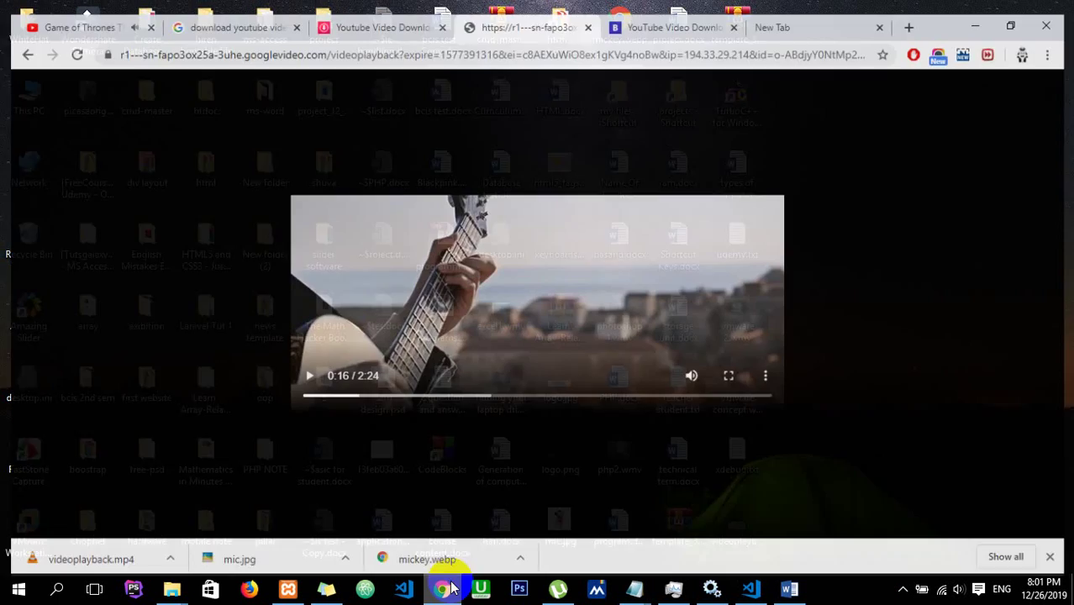
left_click(651, 12)
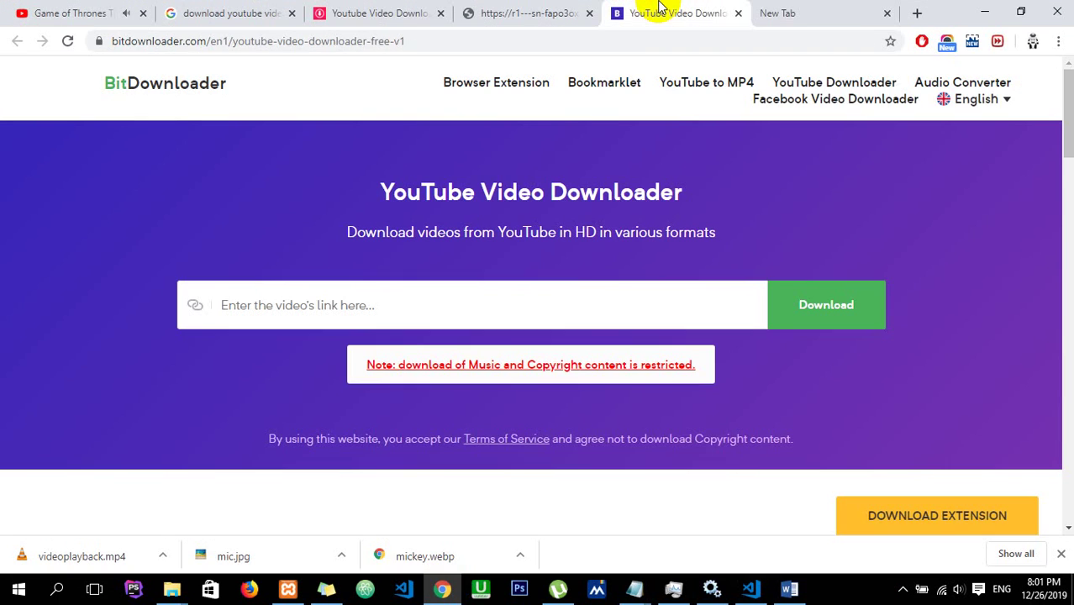
right_click(559, 300)
left_click(601, 386)
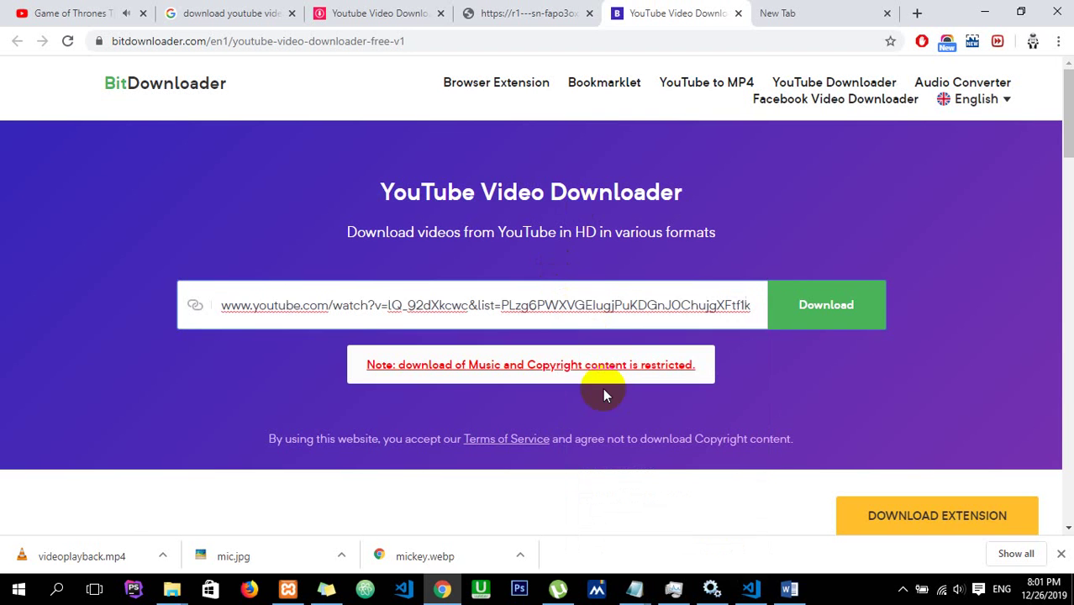
left_click(852, 333)
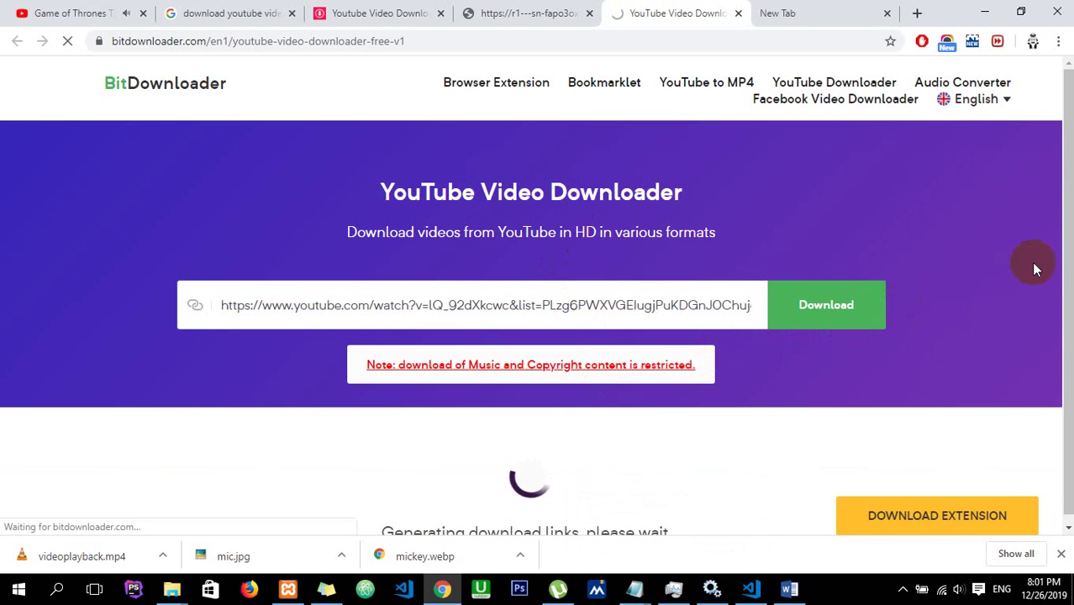
scroll(1067, 177, "down", 1)
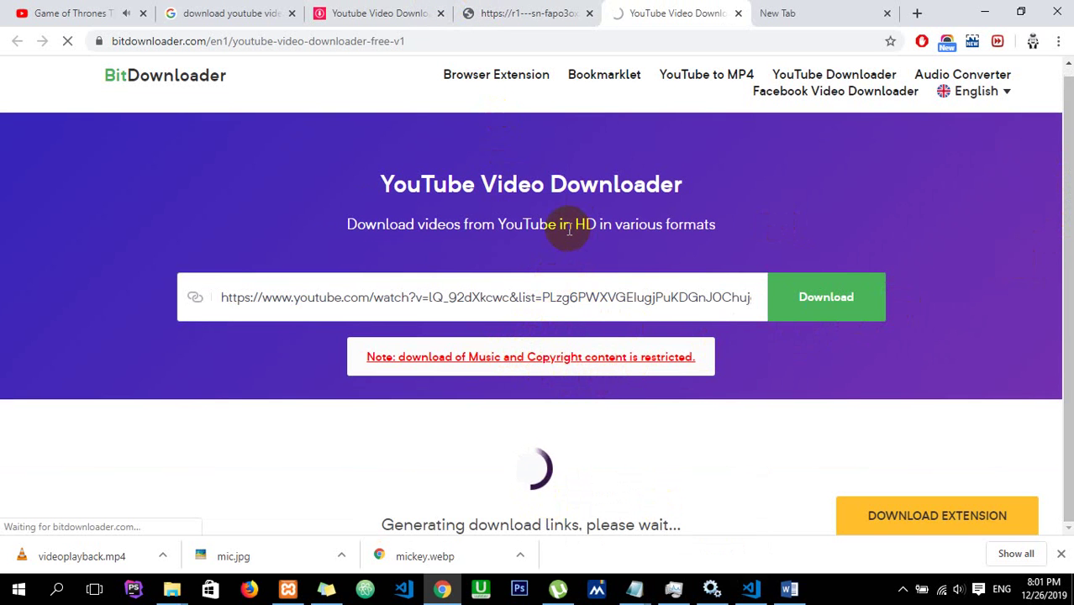
Step: Cycle through the open downloader tabs and return to the Google search results
left_click(405, 13)
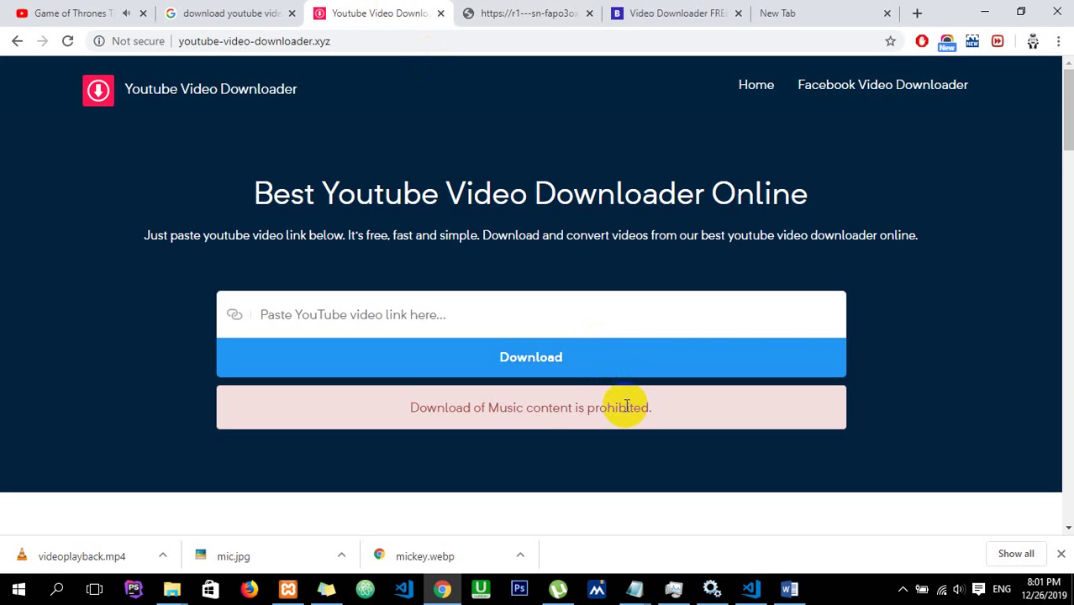
left_click(552, 10)
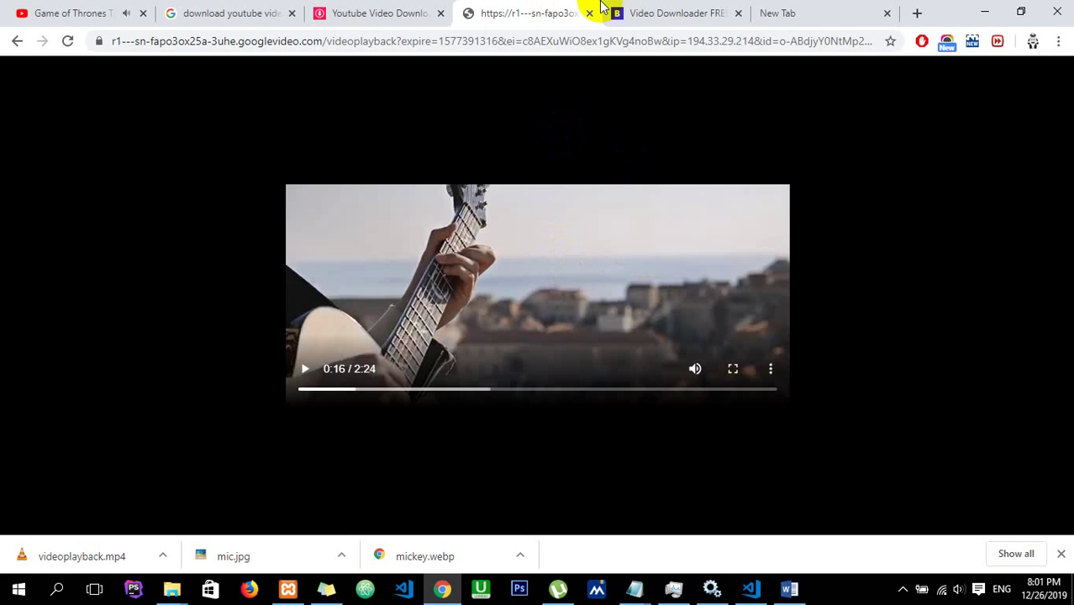
left_click(655, 10)
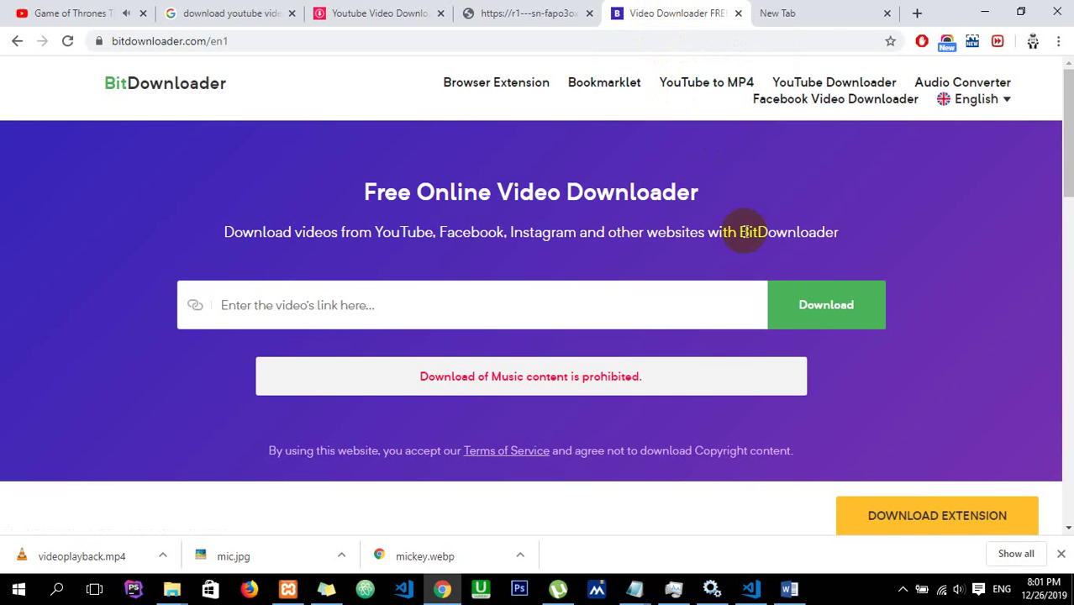
left_click(260, 12)
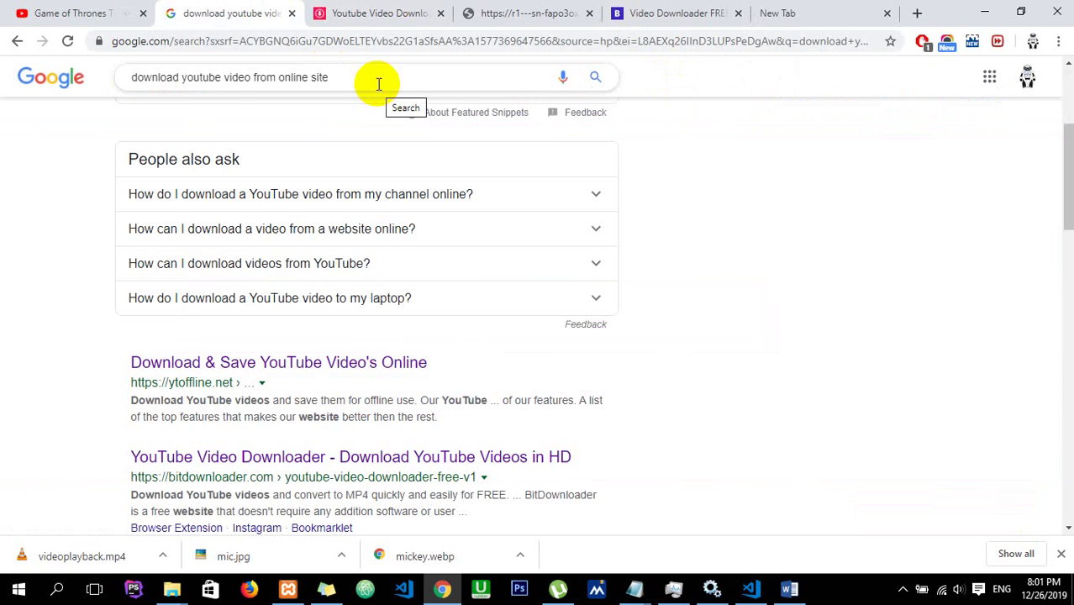
Step: Extend the Google query with 'for free' and run the search again
left_click_drag(378, 84, 339, 75)
type("fro")
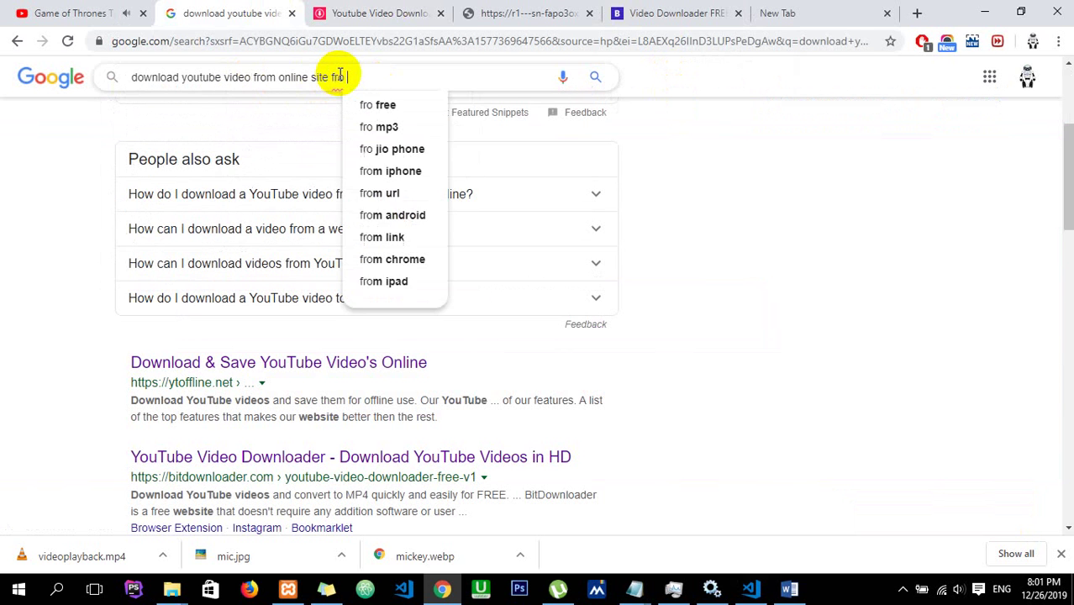
key("BackSpace")
key("BackSpace")
type("or fr")
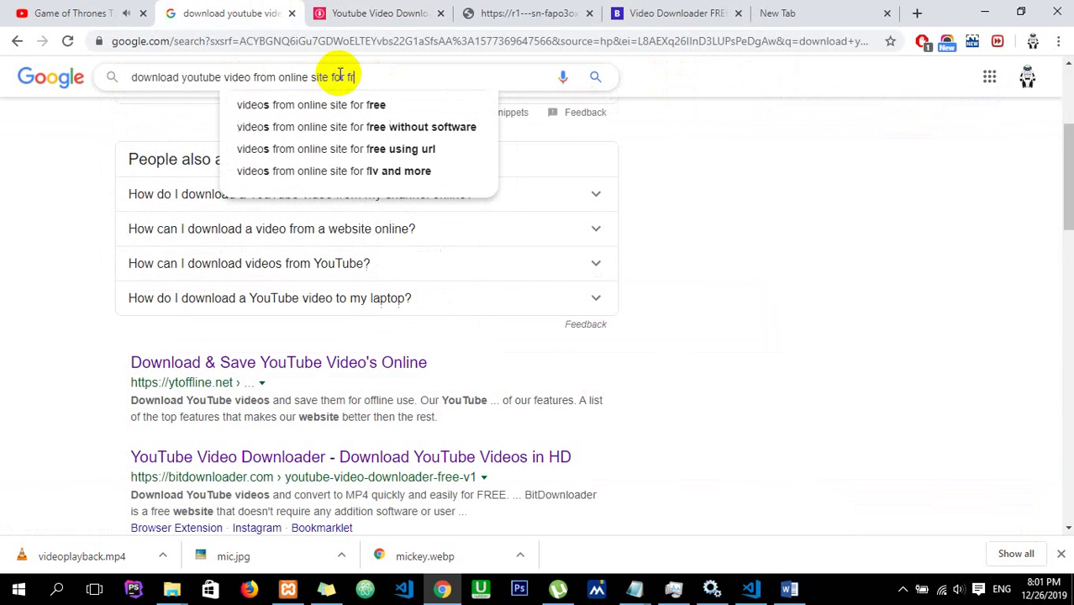
type("ee")
key("Return")
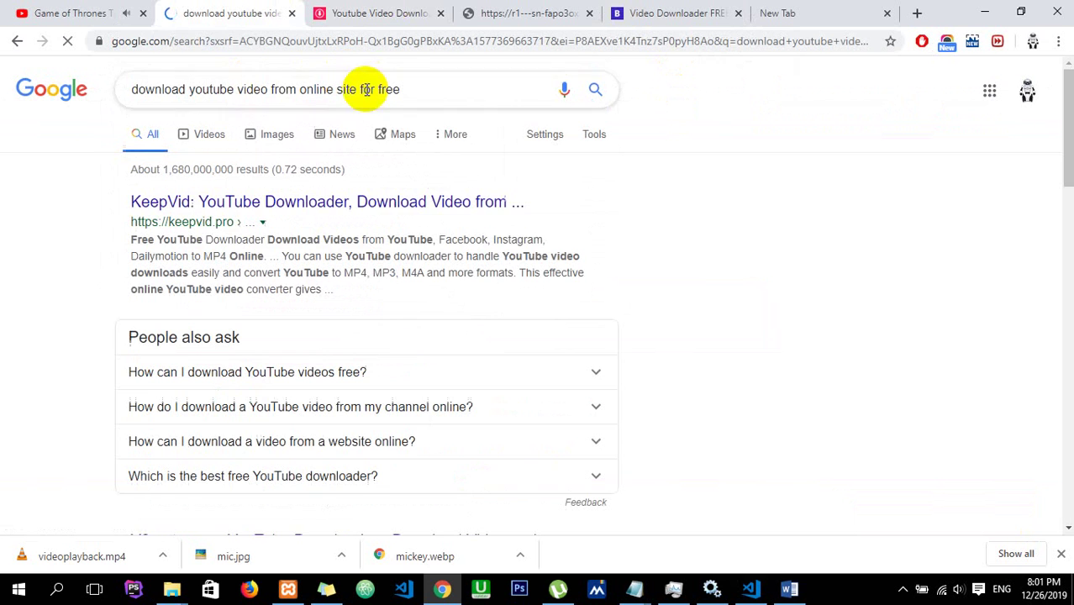
Step: Open the KeepVid result in a new tab and switch to it
right_click(458, 201)
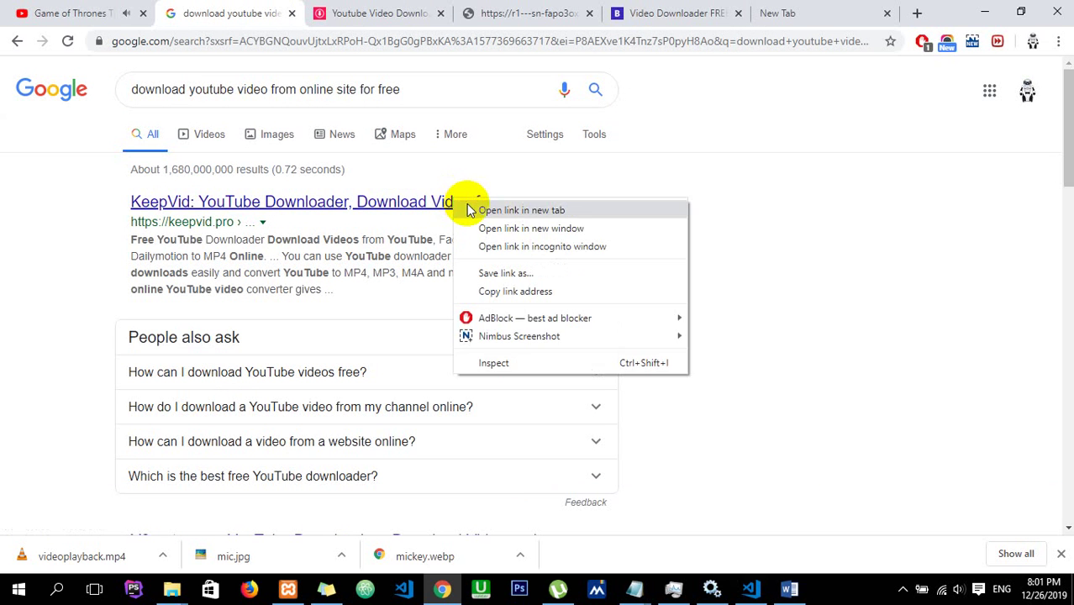
left_click(469, 209)
left_click(348, 10)
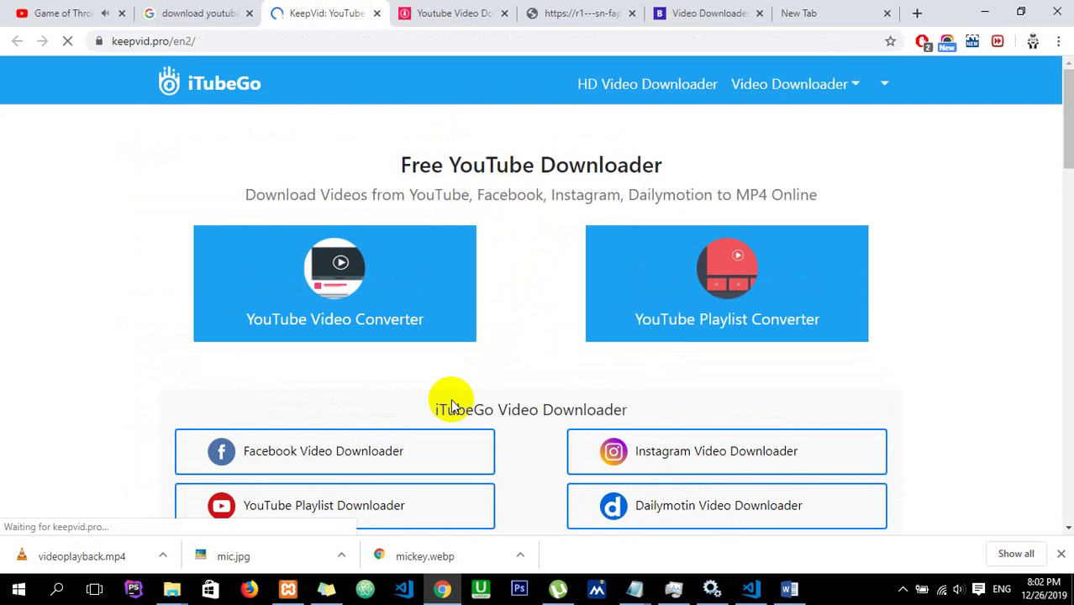
Step: Visit KeepVid's YouTube Playlist Downloader, focus its link box, then close that tab
left_click(434, 518)
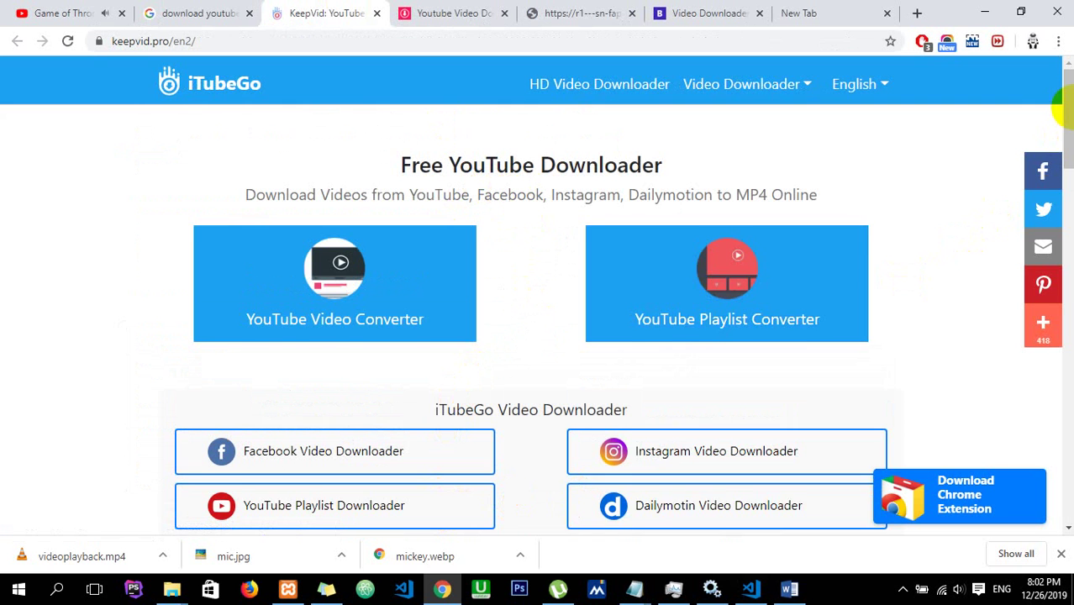
scroll(1065, 109, "down", 2)
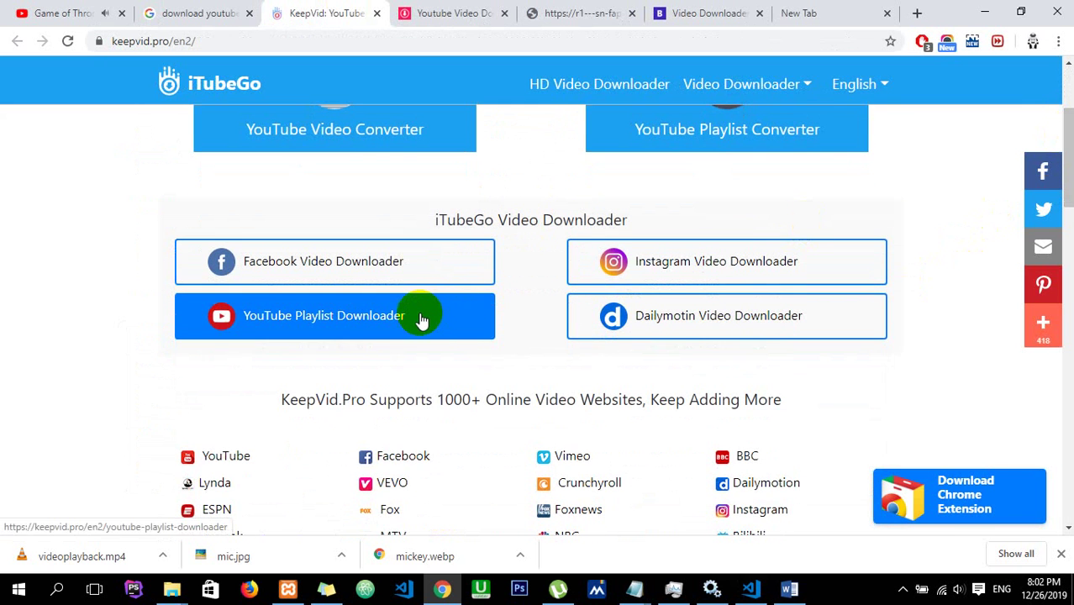
left_click(422, 320)
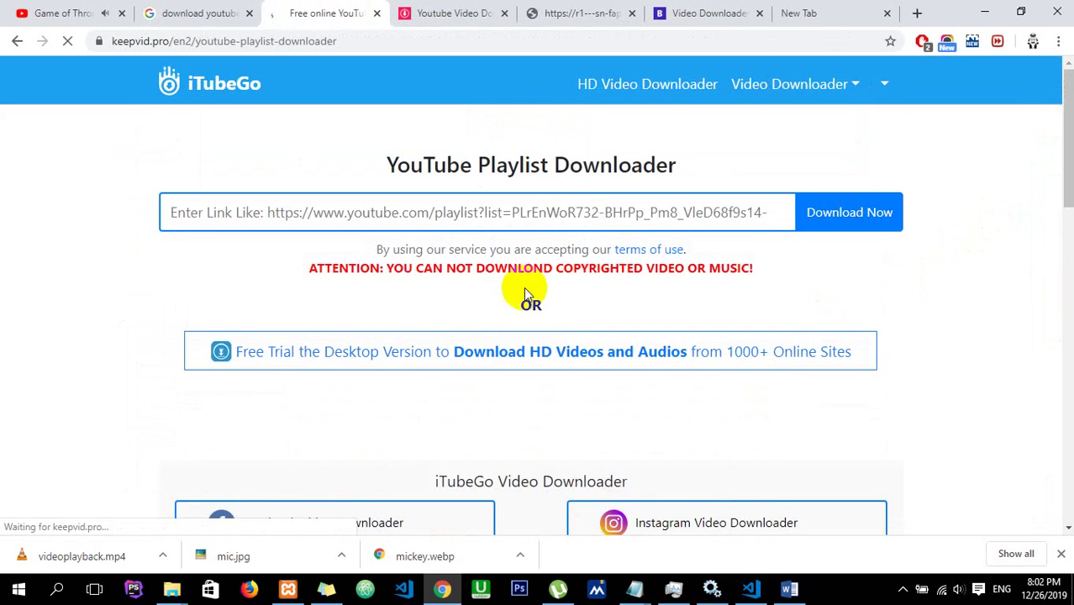
left_click(636, 213)
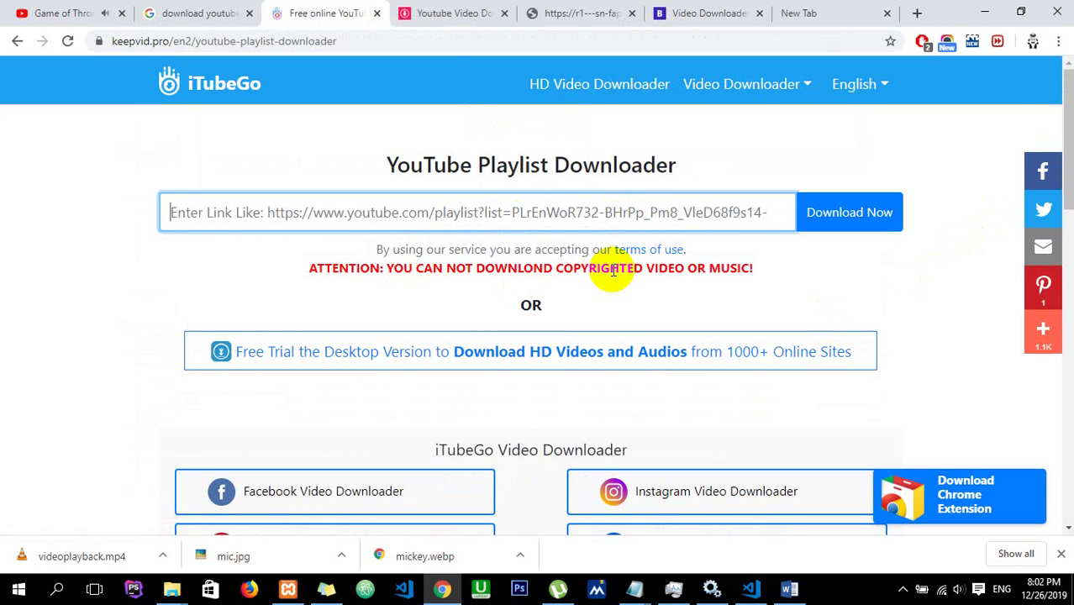
left_click(376, 14)
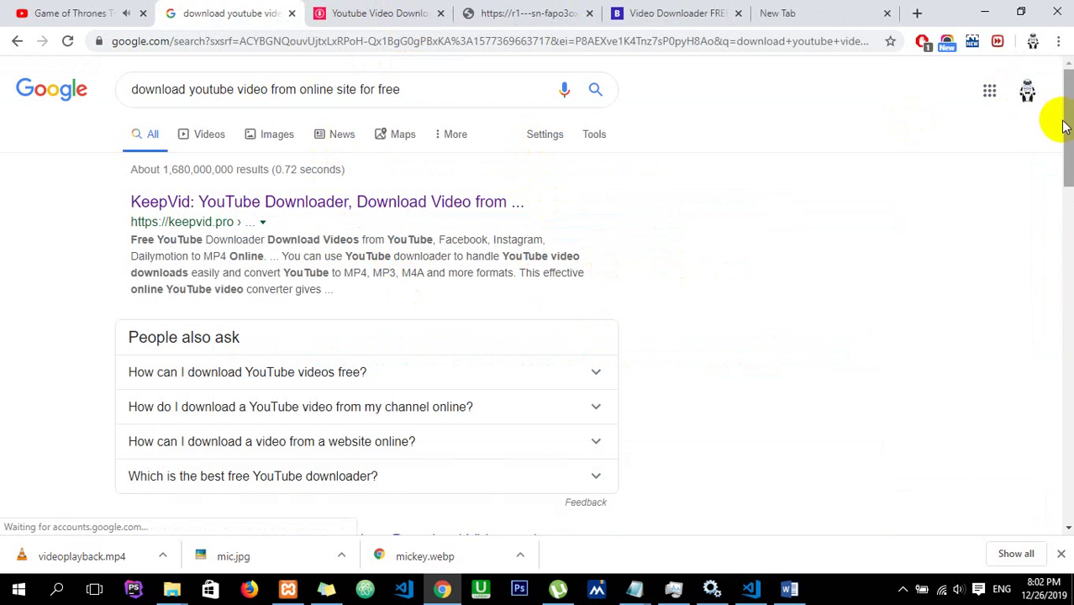
Step: Open the Y2mate and SaveTheVideo results in new tabs and view the SaveTheVideo page
left_click_drag(1067, 122, 1069, 182)
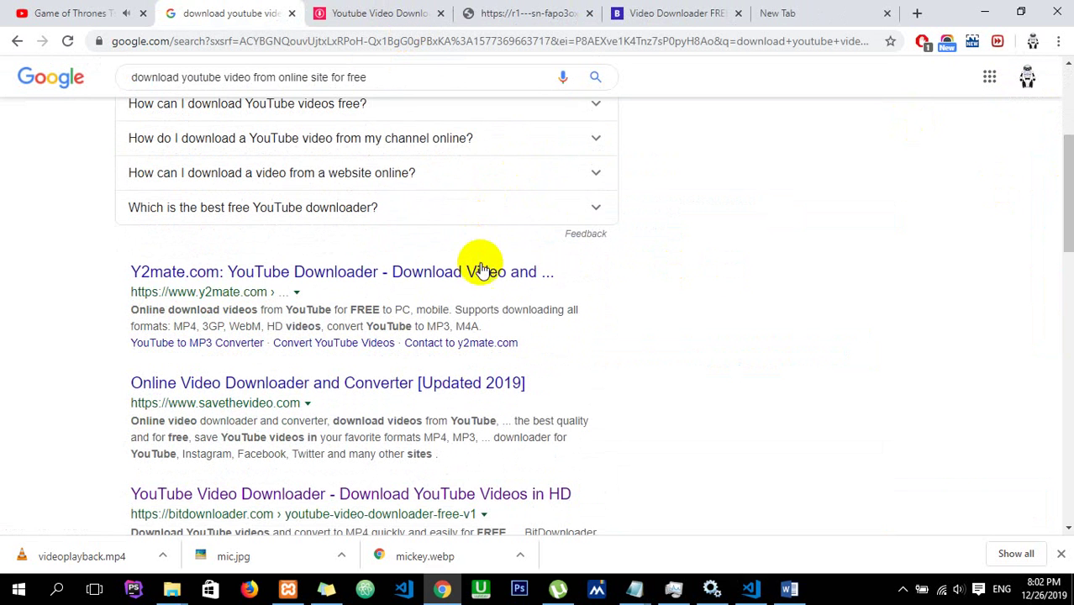
right_click(480, 276)
left_click(513, 283)
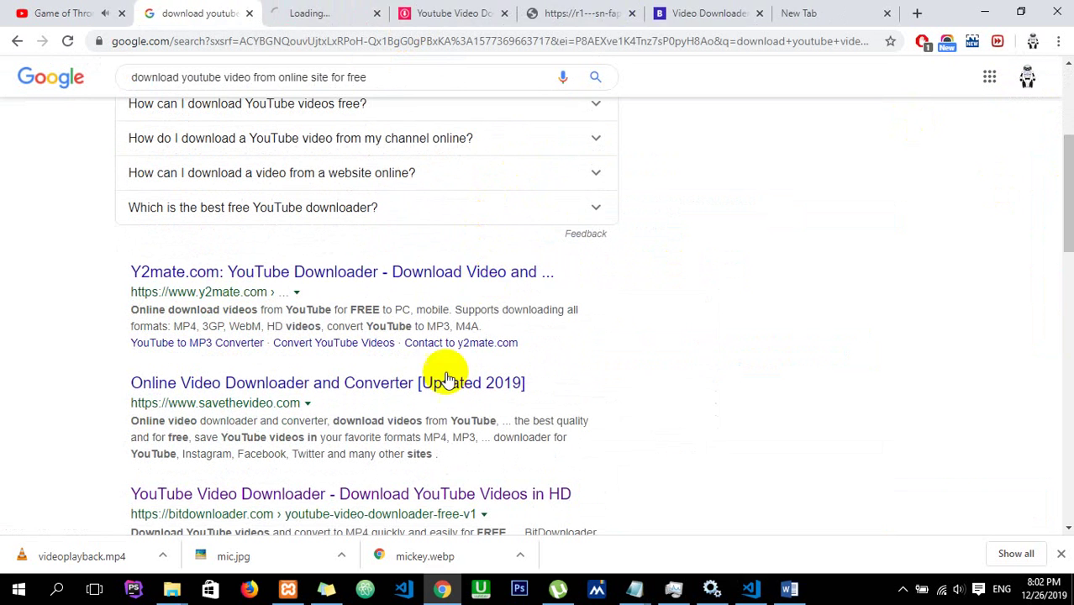
right_click(435, 400)
left_click(458, 407)
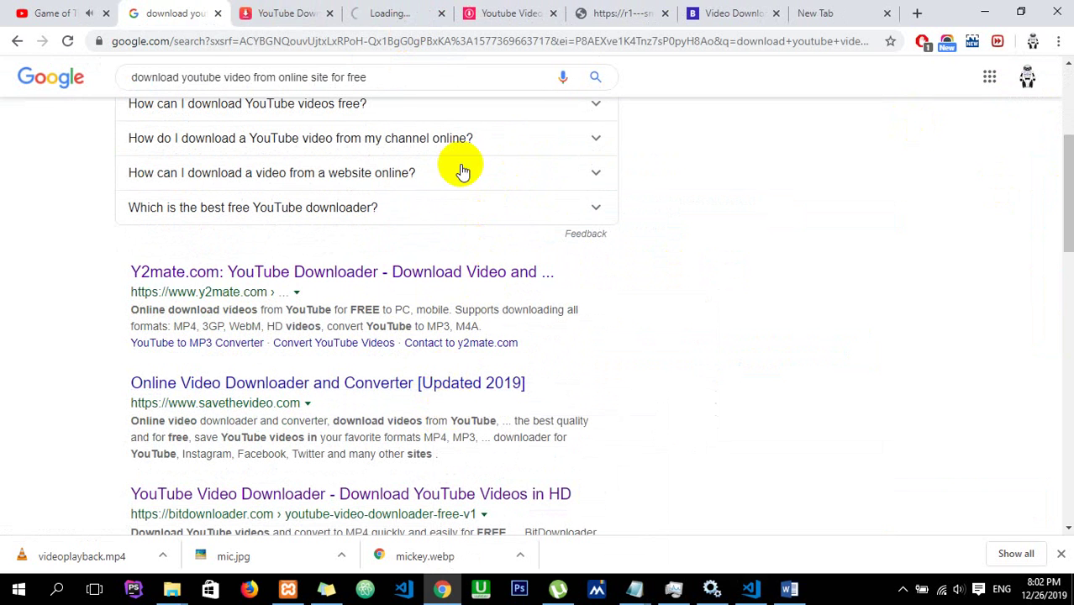
left_click(307, 11)
left_click(380, 12)
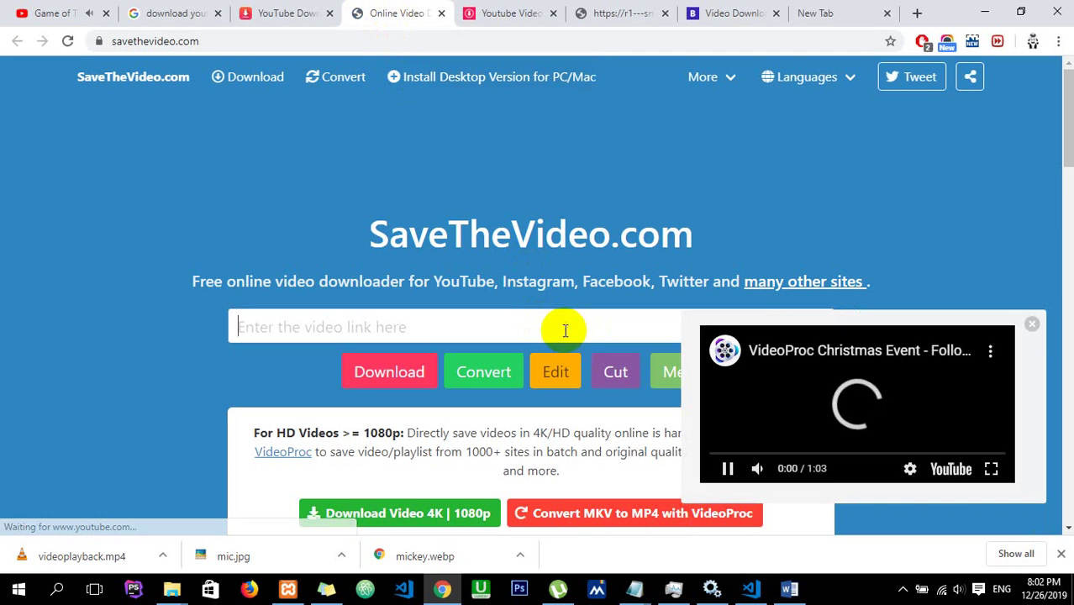
Step: Paste the YouTube link into SaveTheVideo, dismiss the VideoProc popup, and return to the guitar video tab
right_click(563, 330)
left_click(580, 165)
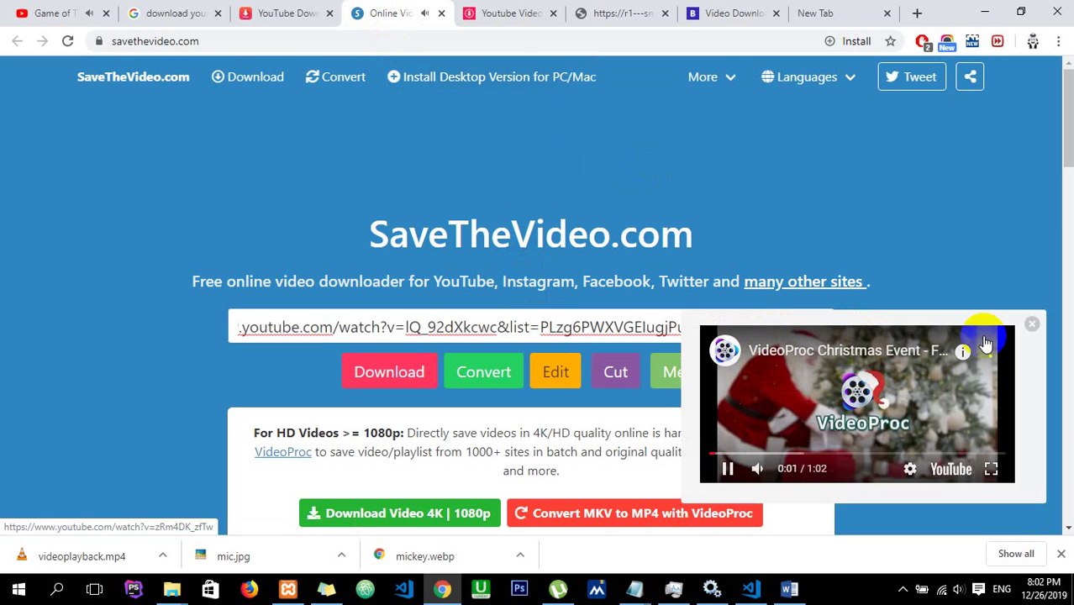
left_click(1030, 325)
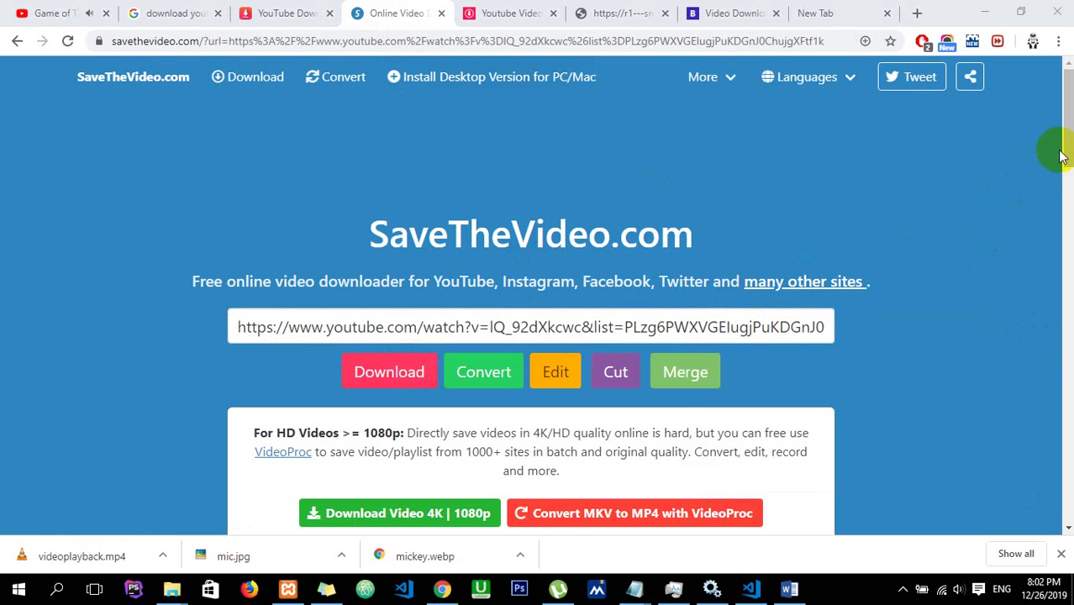
left_click_drag(1064, 149, 1068, 192)
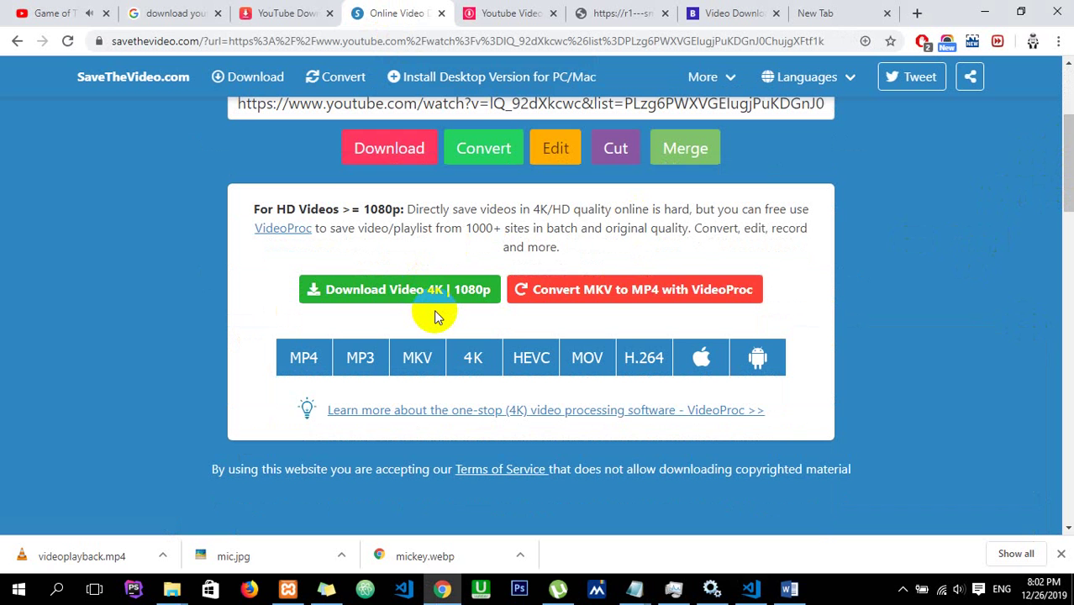
left_click(714, 13)
left_click(618, 10)
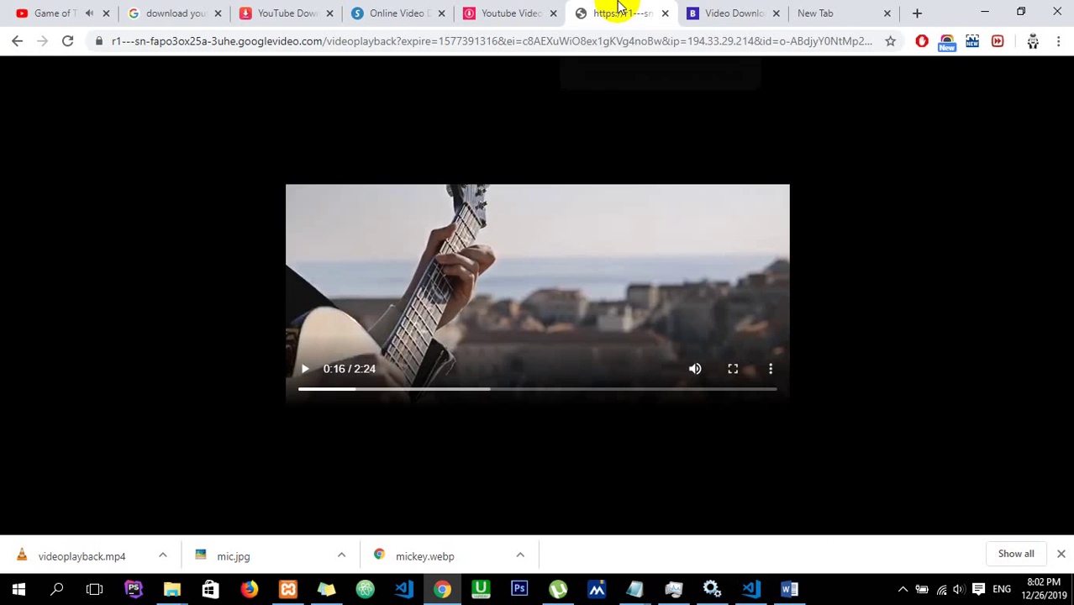
Step: Go back to ytoffline.net and download the 128 kbps M4A audio-only file
left_click(506, 10)
left_click(623, 14)
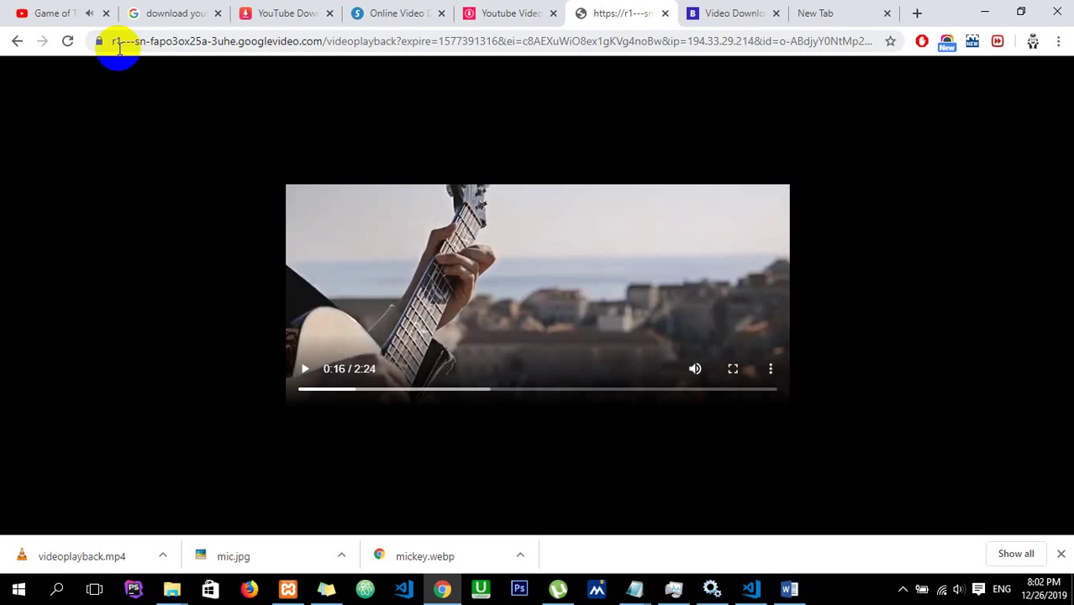
left_click(15, 40)
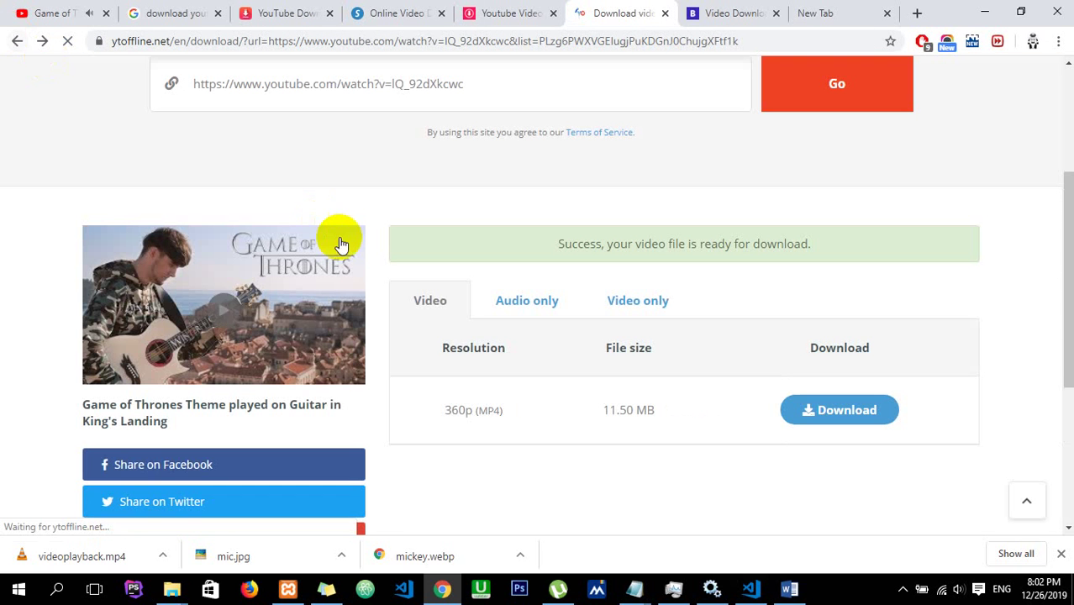
left_click(523, 311)
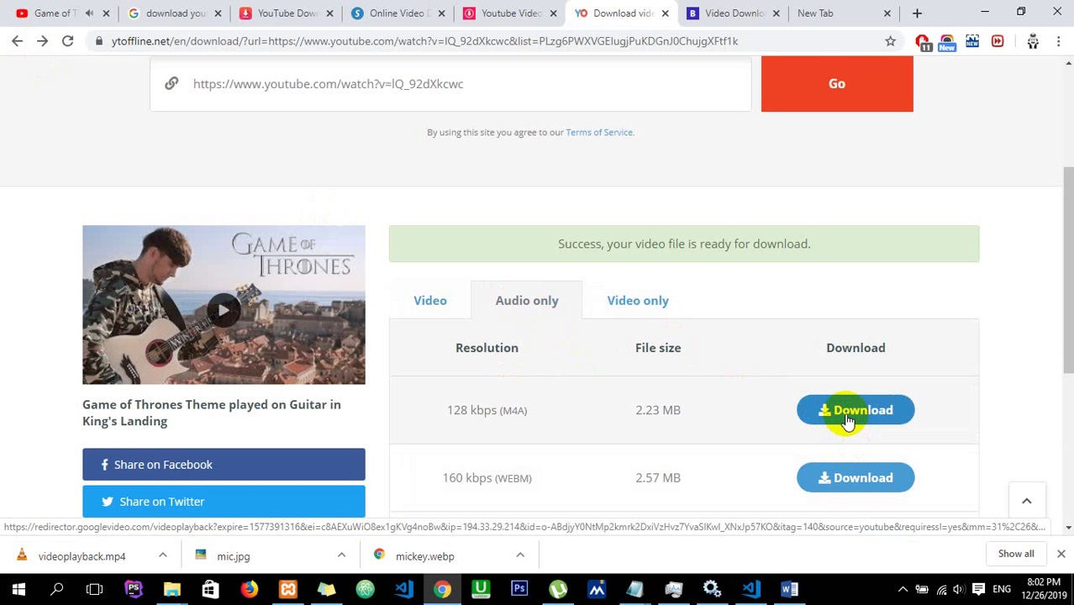
left_click(847, 420)
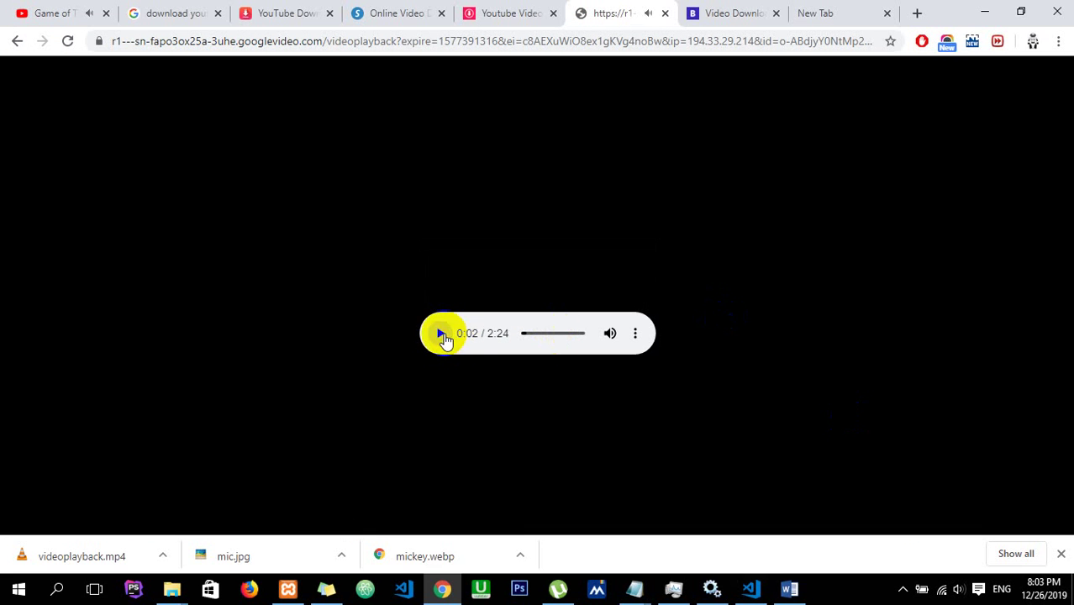
Step: Save the playing audio to the Desktop as videoplayback.m4a, then minimize Chrome
right_click(529, 192)
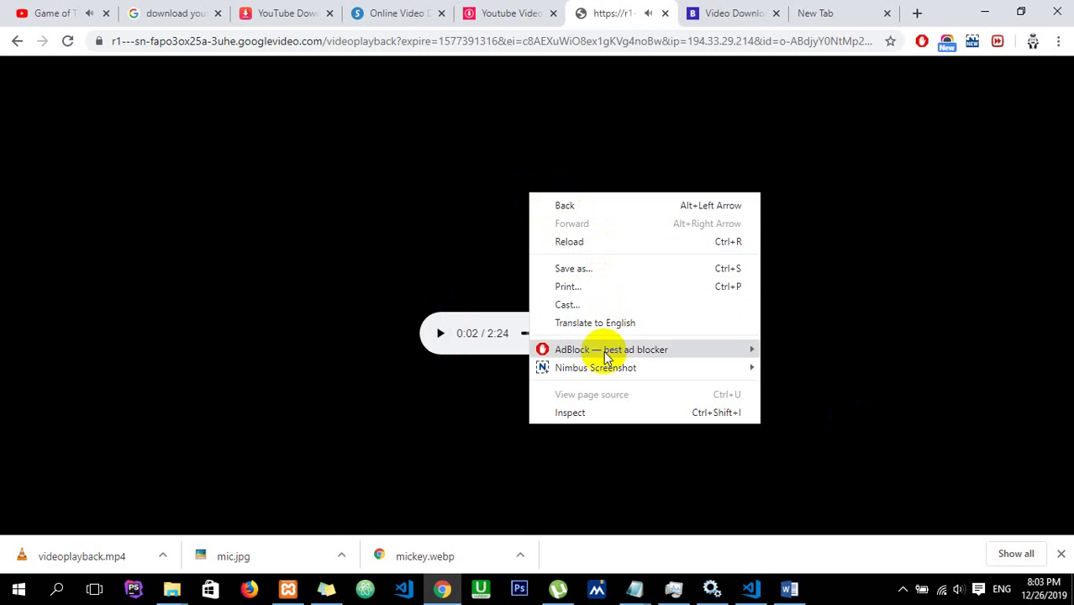
left_click(594, 268)
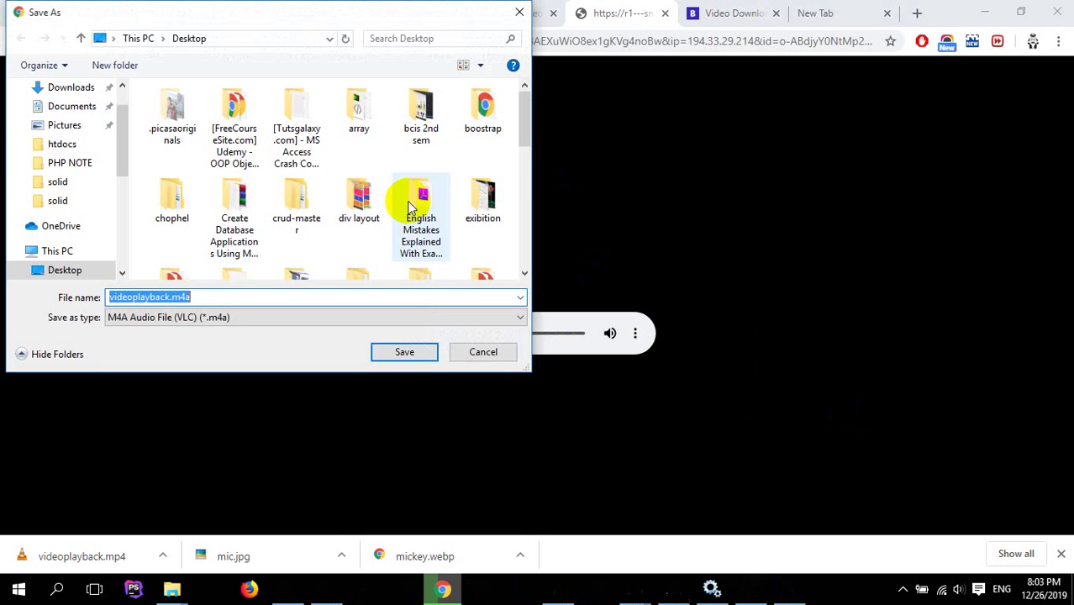
scroll(113, 132, "up", 2)
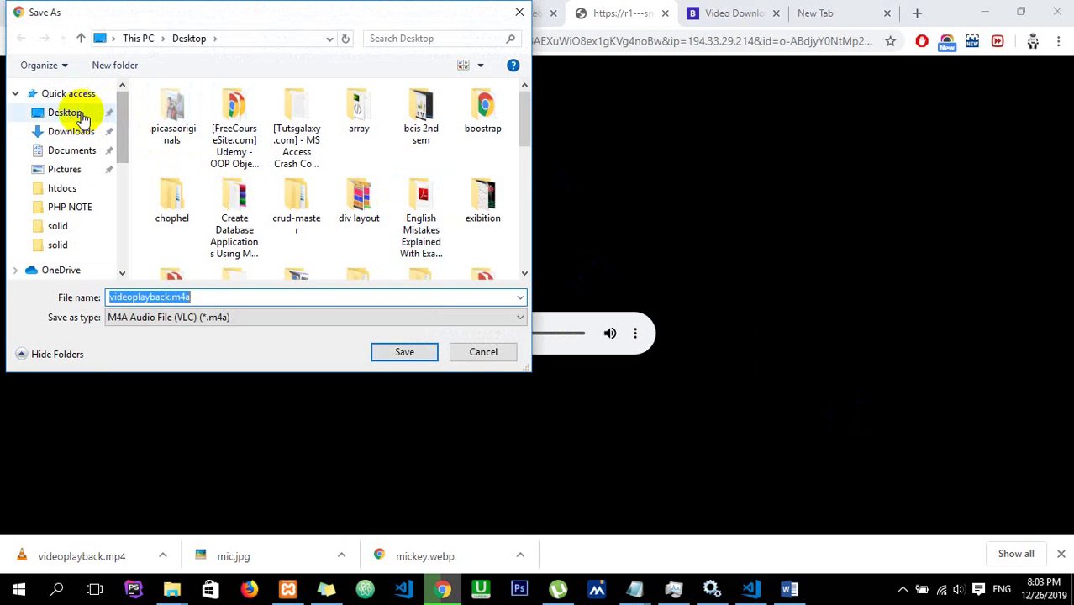
left_click(81, 116)
left_click(405, 353)
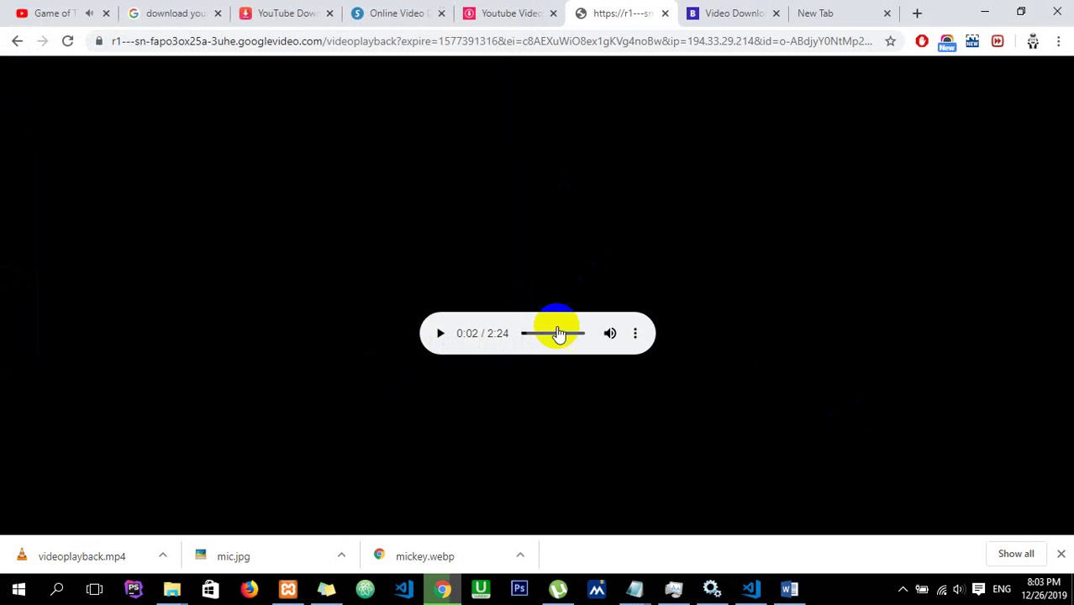
key("super+d")
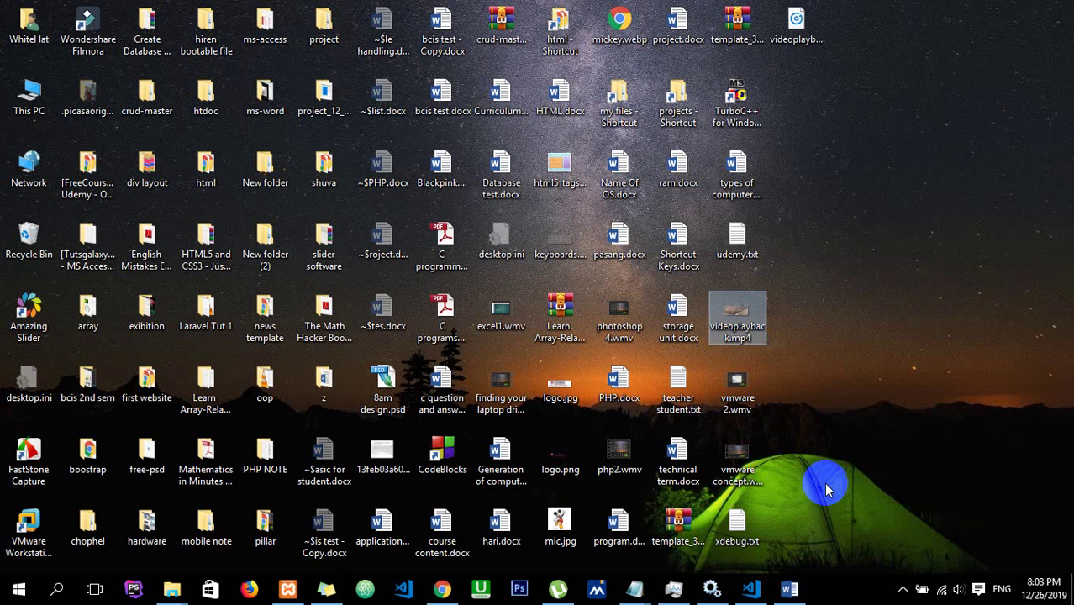
double_click(798, 42)
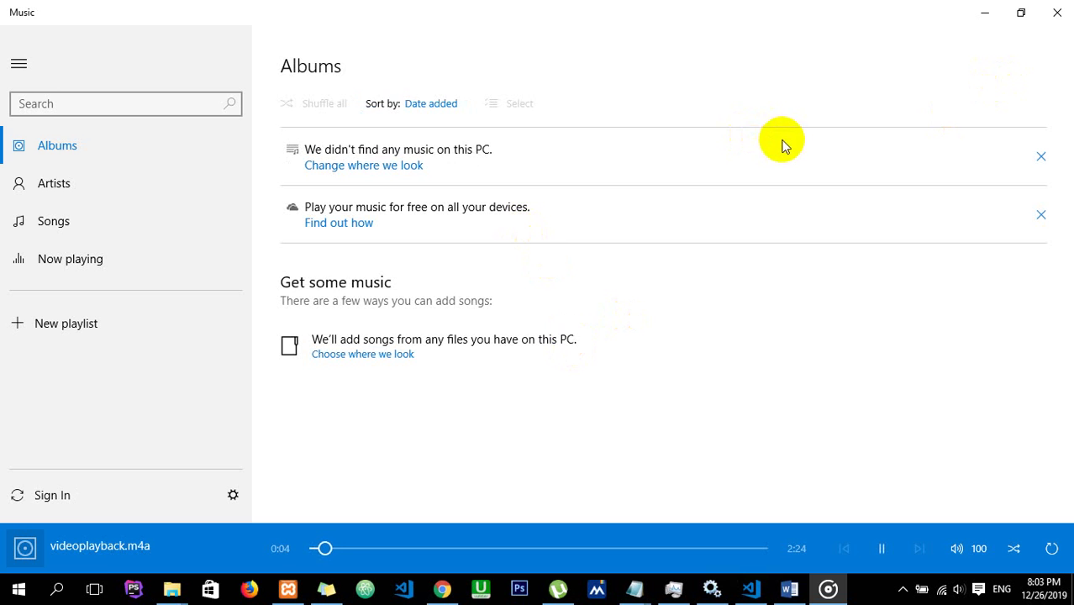
left_click(1058, 13)
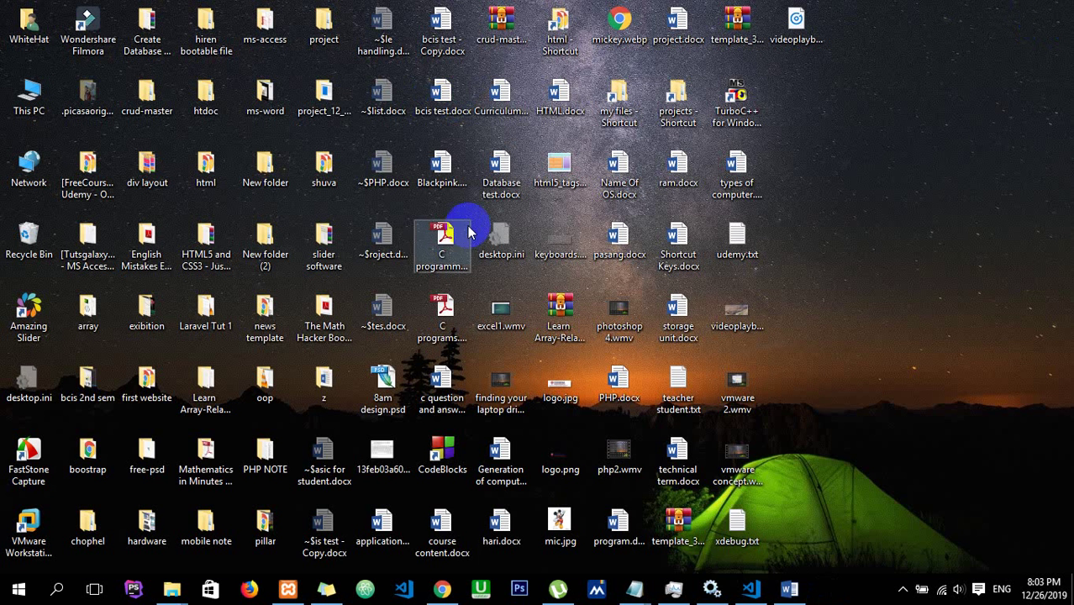
mouse_move(444, 593)
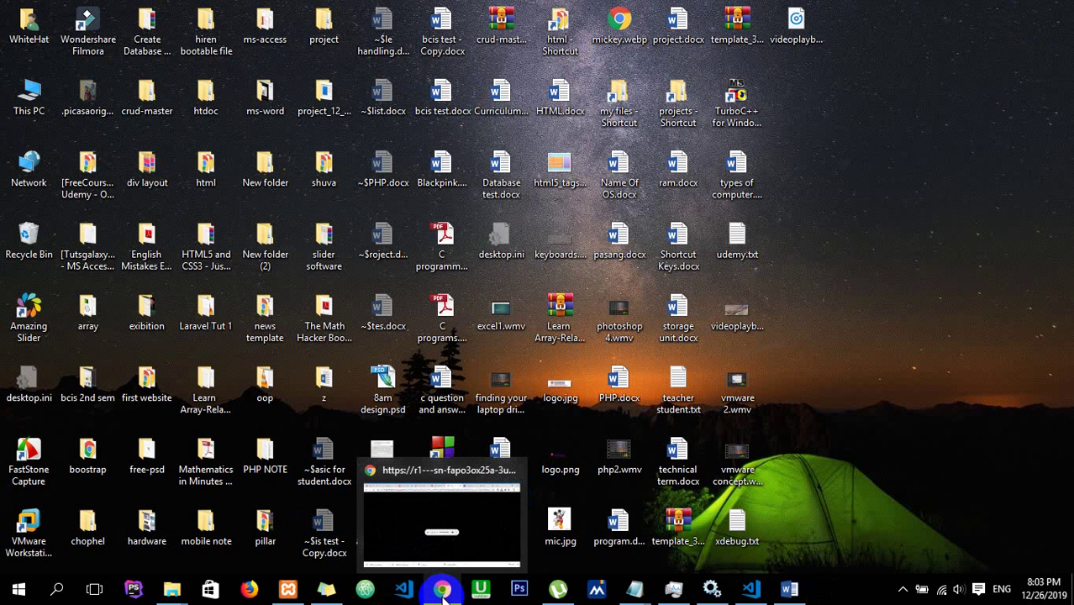